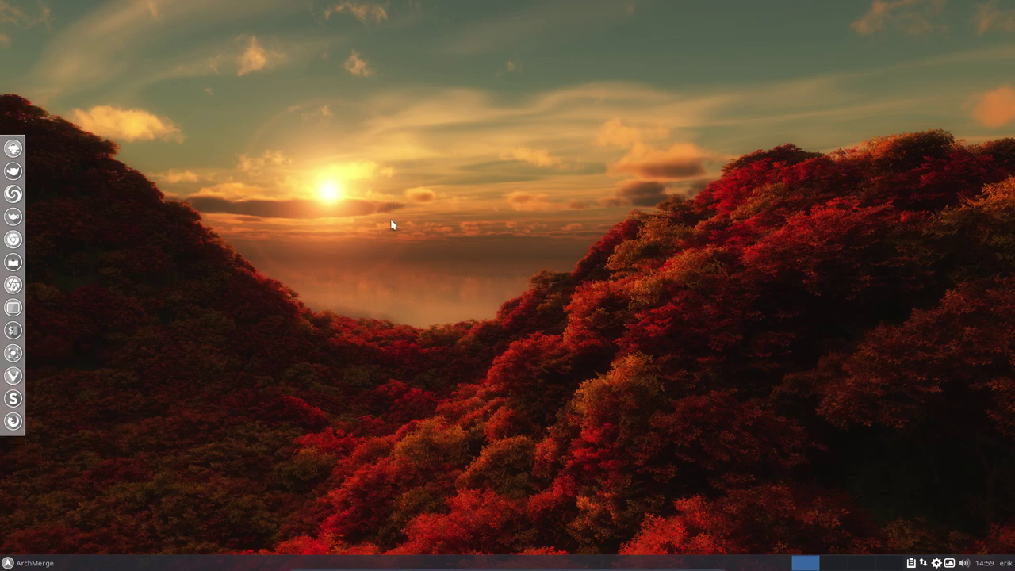
Step: Launch a termite terminal showing system information and centre it on the desktop
{"action": "key", "text": "super+Return"}
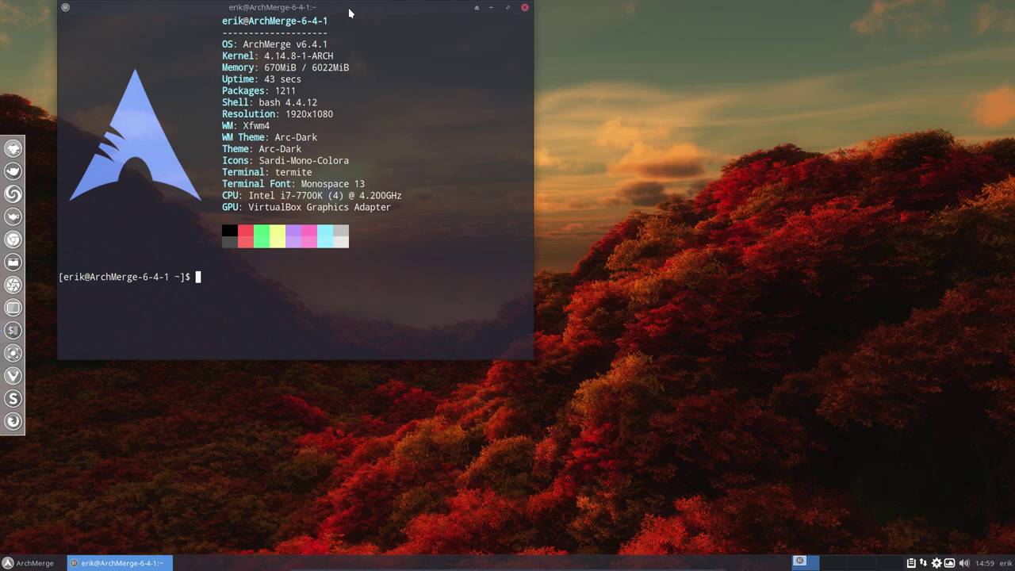
{"action": "left_click_drag", "start_coordinate": [351, 11], "coordinate": [540, 68]}
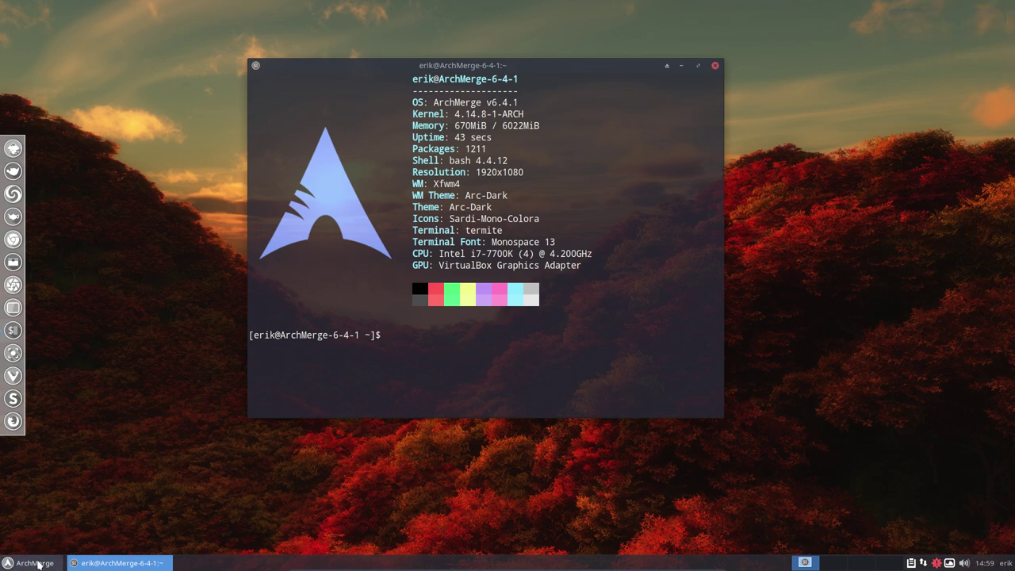
Step: Launch Preferred Applications by searching 'per' in the Whisker menu
{"action": "left_click", "coordinate": [33, 563]}
{"action": "type", "text": "per"}
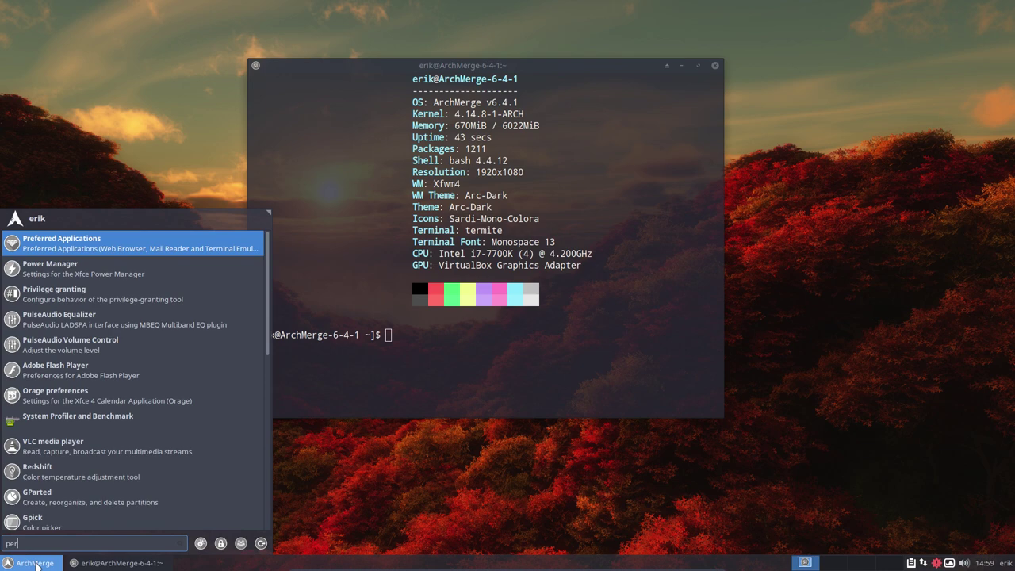
{"action": "left_click", "coordinate": [84, 244]}
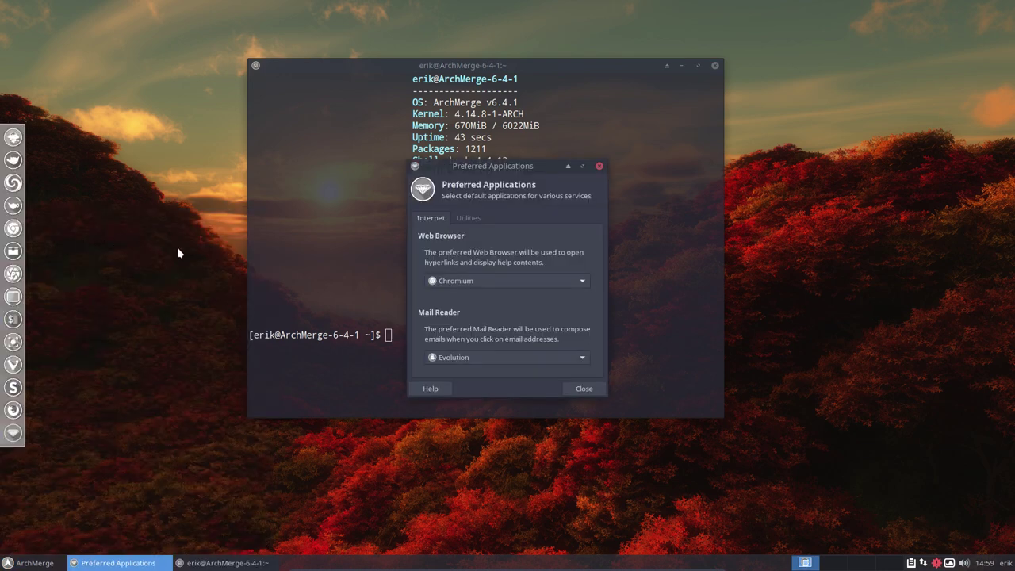
Step: Review the web browser, file manager and terminal choices, keeping Chromium, Thunar and termite
{"action": "left_click", "coordinate": [509, 281]}
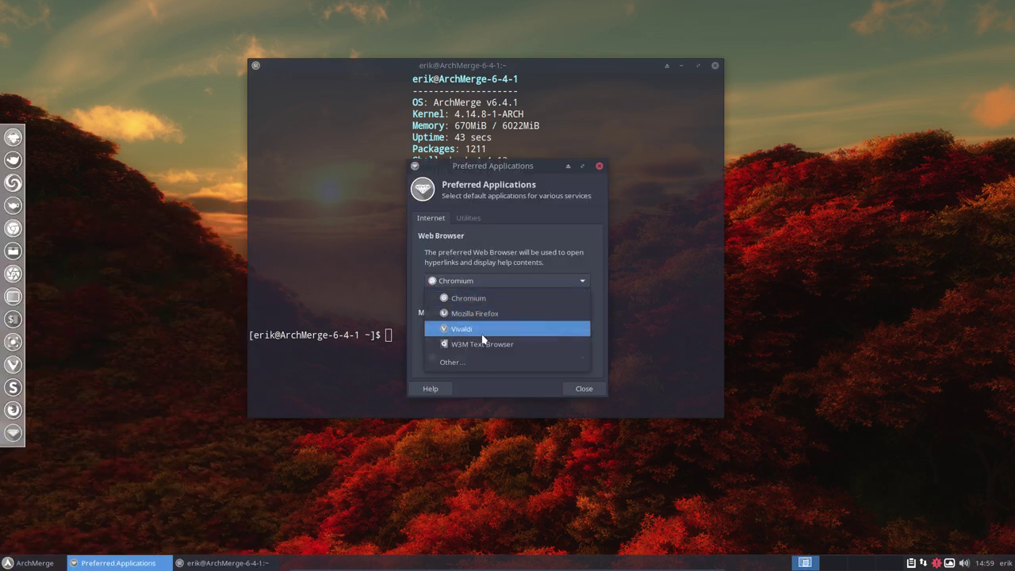
{"action": "left_click", "coordinate": [413, 296]}
{"action": "left_click", "coordinate": [468, 218]}
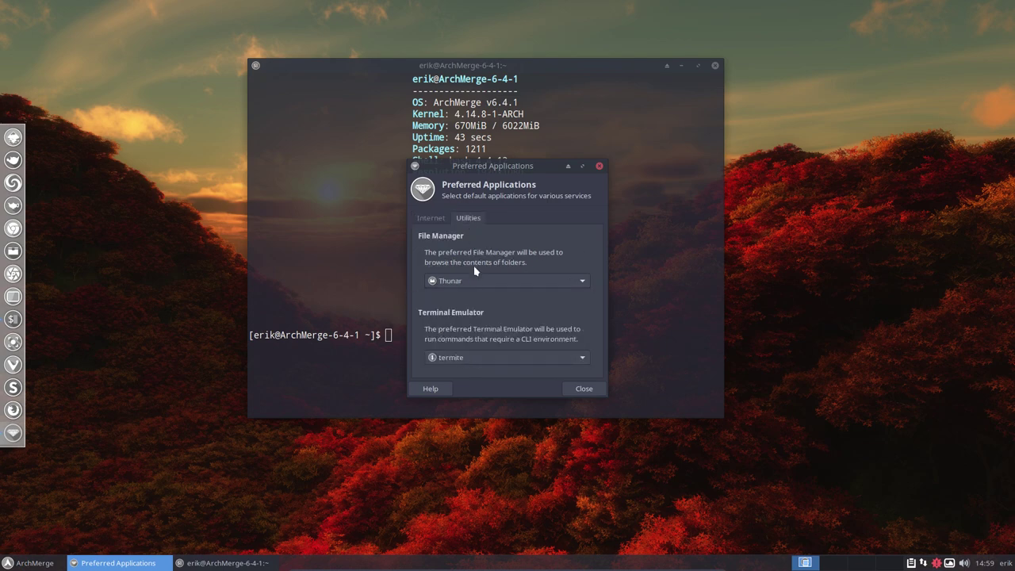
{"action": "left_click", "coordinate": [468, 281]}
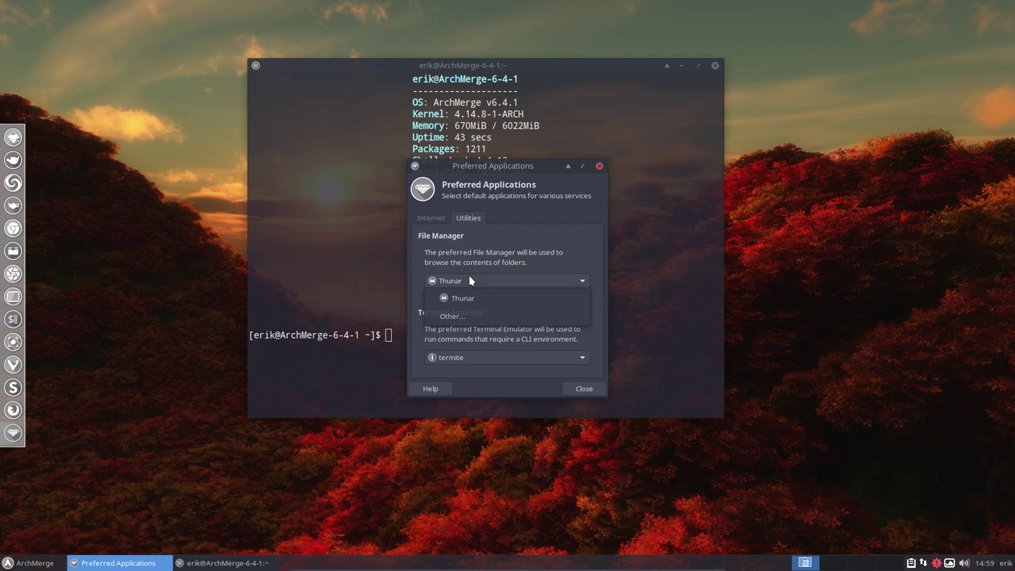
{"action": "left_click", "coordinate": [457, 358]}
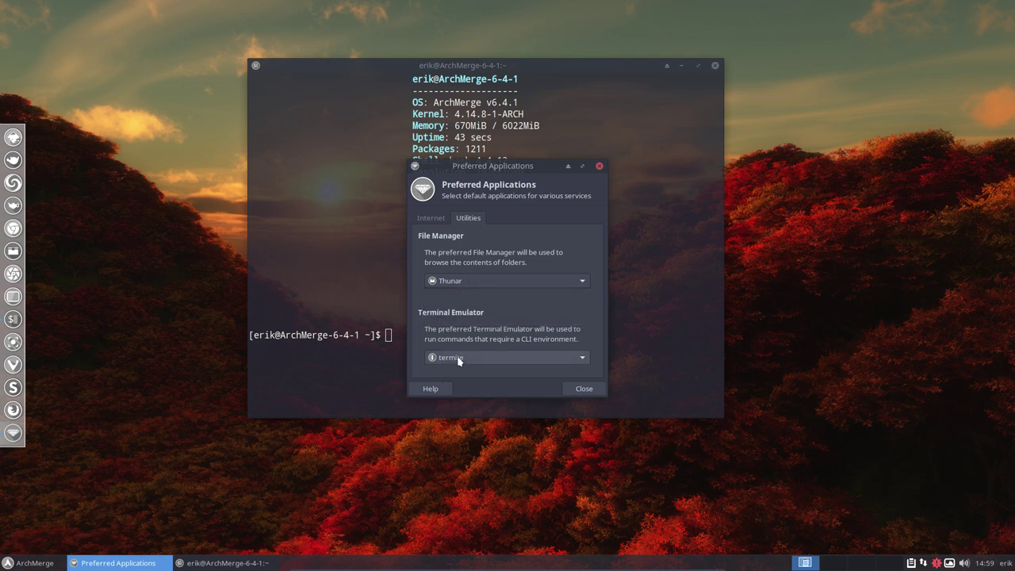
{"action": "left_click", "coordinate": [458, 358]}
{"action": "left_click", "coordinate": [545, 335]}
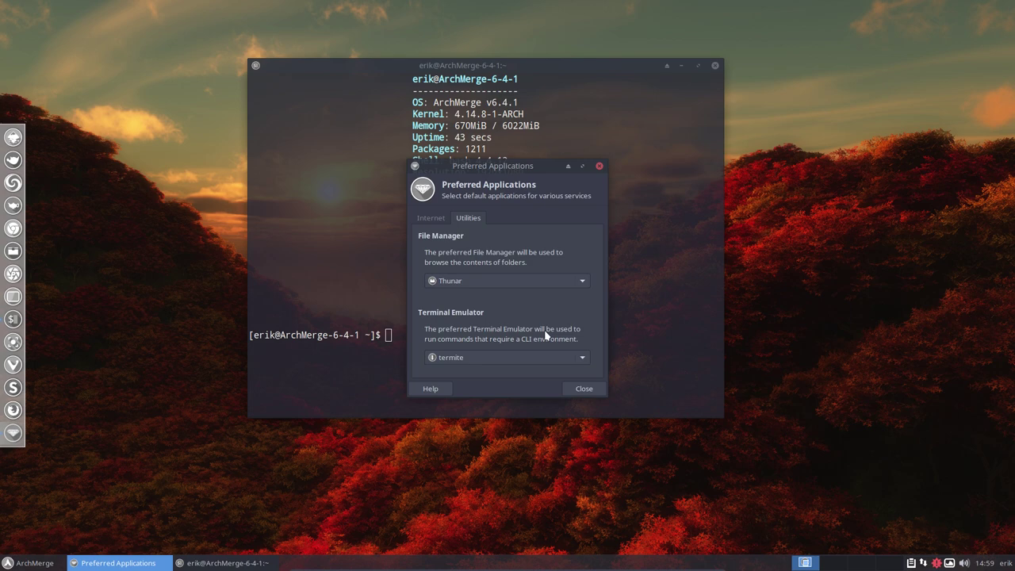
Step: Arrange the windows and run 'packer google chrome' to search the AUR
{"action": "left_click_drag", "start_coordinate": [537, 165], "coordinate": [905, 91]}
{"action": "left_click_drag", "start_coordinate": [536, 67], "coordinate": [516, 72]}
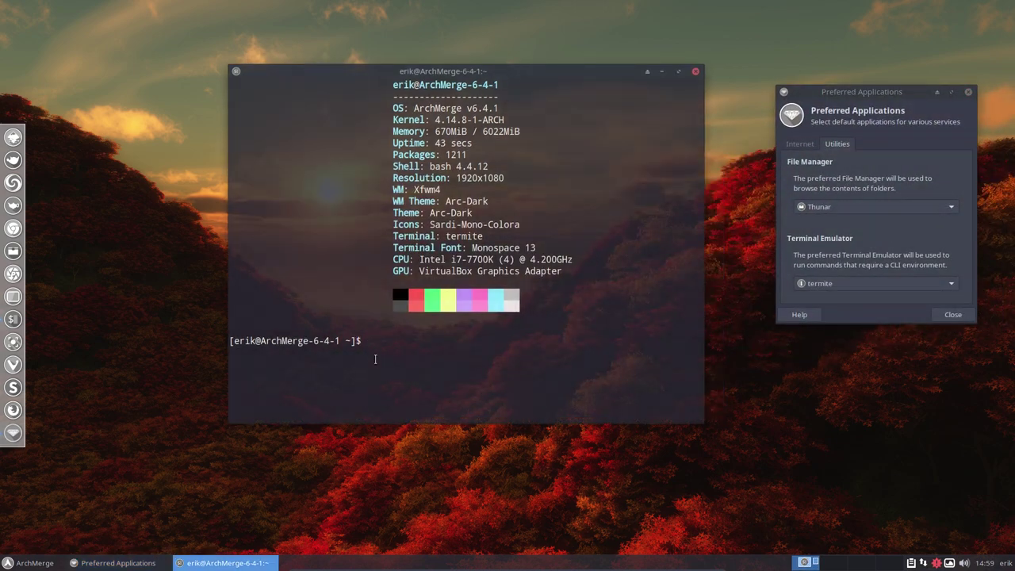
{"action": "type", "text": "packer google chrome"}
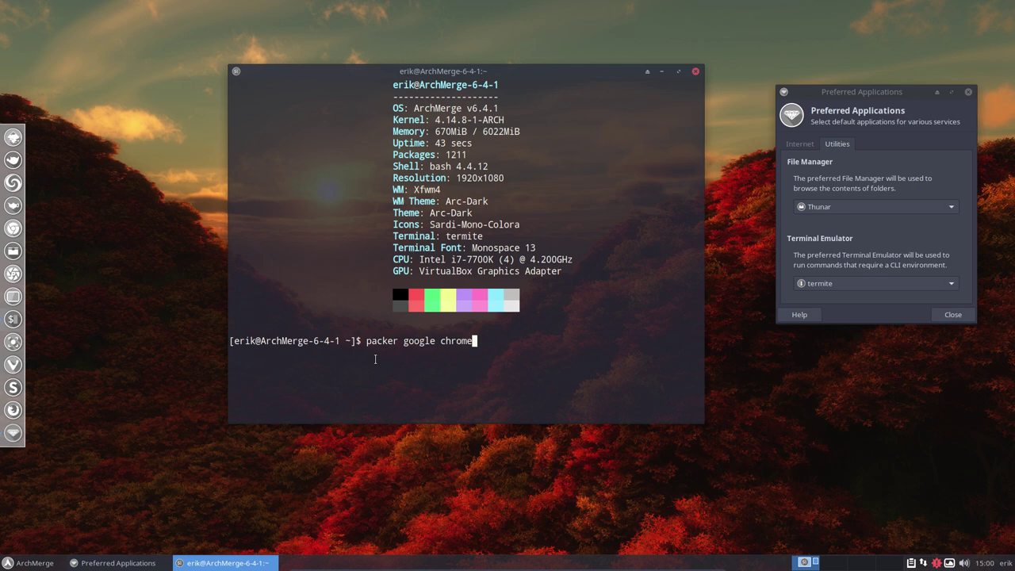
{"action": "key", "text": "Return"}
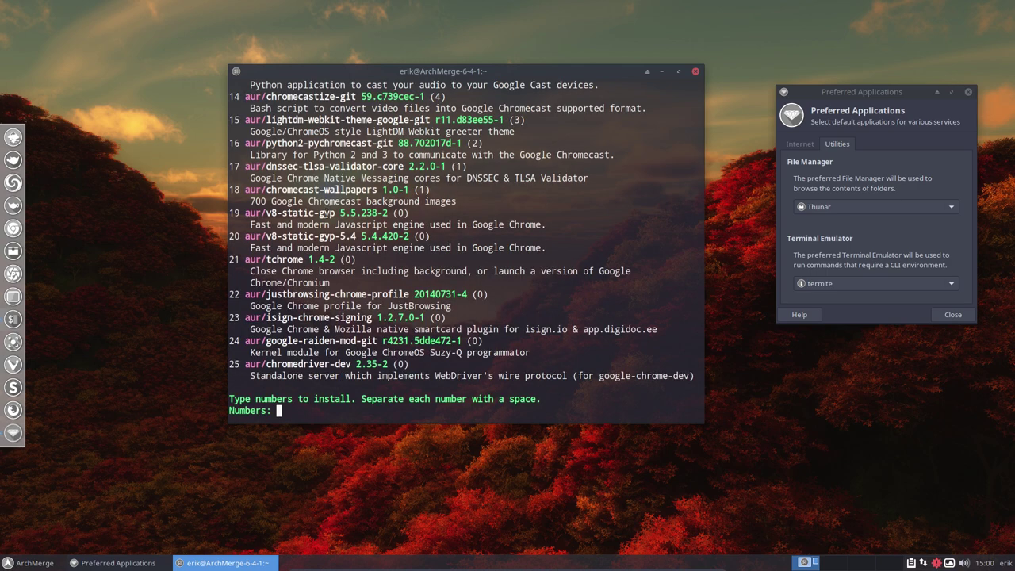
Step: Install result 0 (google-chrome), answering y to proceed and n to both edit prompts
{"action": "scroll", "coordinate": [326, 212], "scroll_direction": "up", "scroll_amount": 5}
{"action": "scroll", "coordinate": [326, 212], "scroll_direction": "up", "scroll_amount": 5}
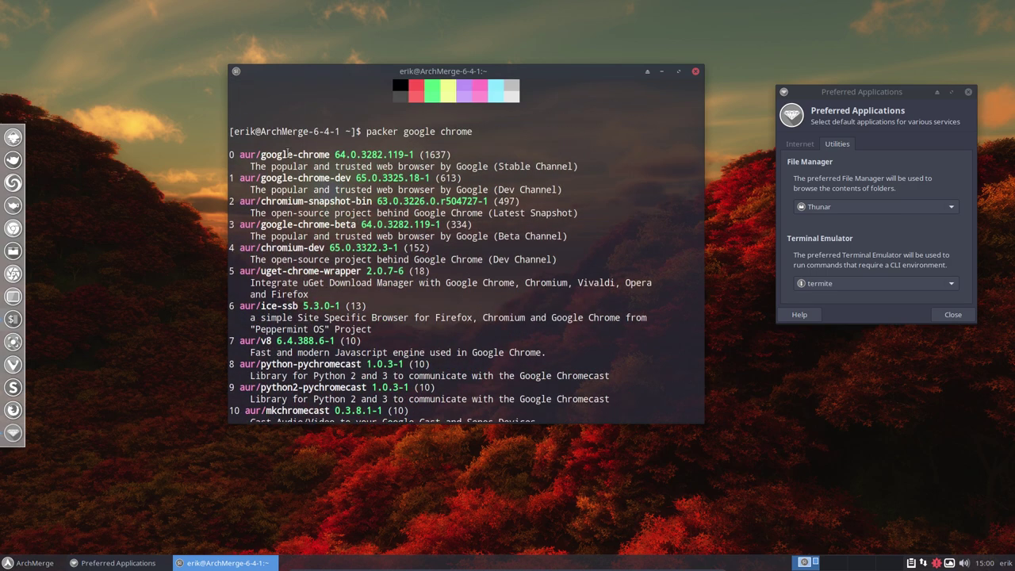
{"action": "left_click_drag", "start_coordinate": [262, 154], "coordinate": [329, 154]}
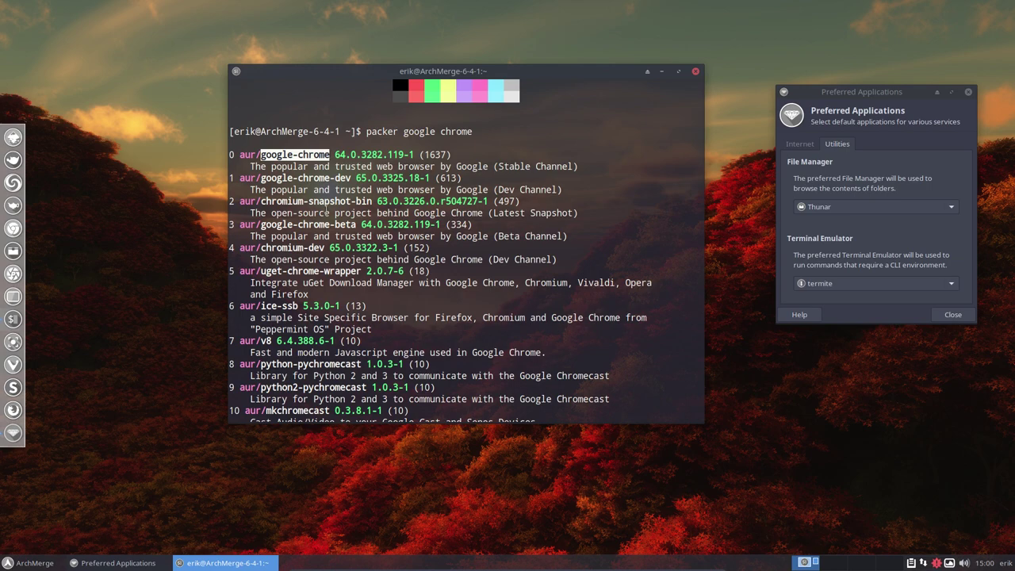
{"action": "scroll", "coordinate": [326, 211], "scroll_direction": "down", "scroll_amount": 4}
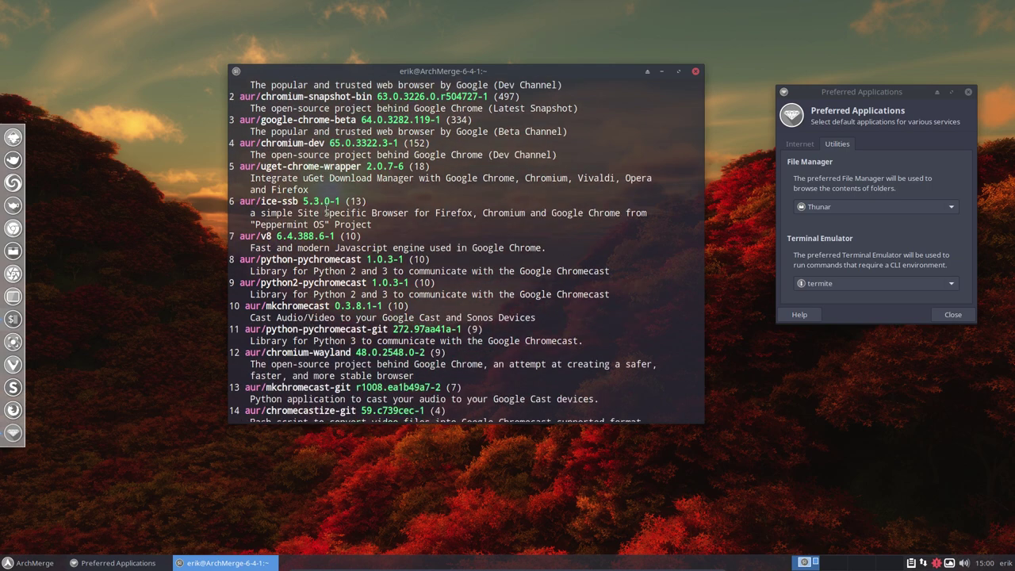
{"action": "scroll", "coordinate": [326, 211], "scroll_direction": "down", "scroll_amount": 8}
{"action": "type", "text": "0"}
{"action": "key", "text": "Return"}
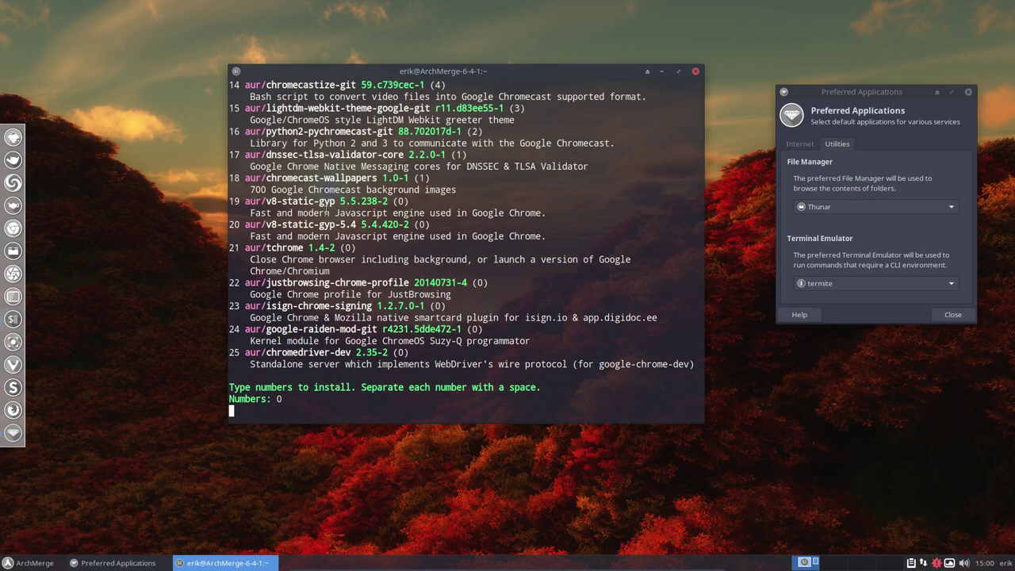
{"action": "type", "text": "y"}
{"action": "key", "text": "Return"}
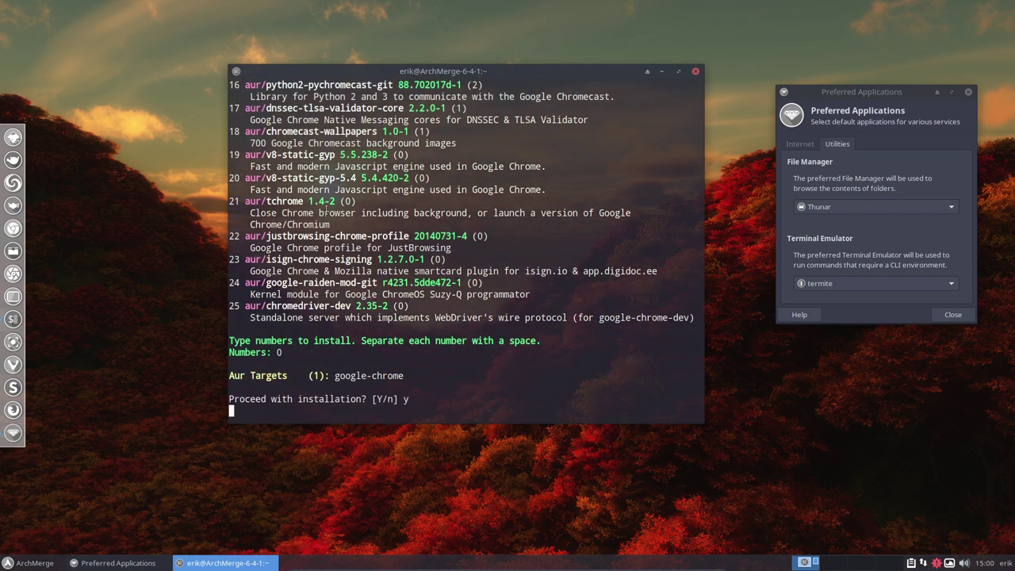
{"action": "type", "text": "n"}
{"action": "key", "text": "Return"}
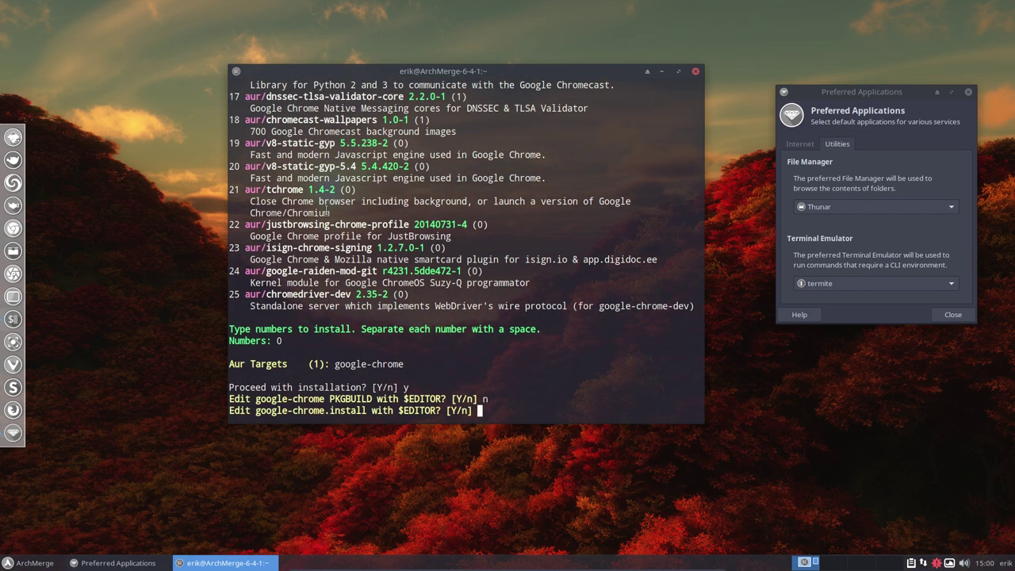
{"action": "type", "text": "n"}
{"action": "key", "text": "Return"}
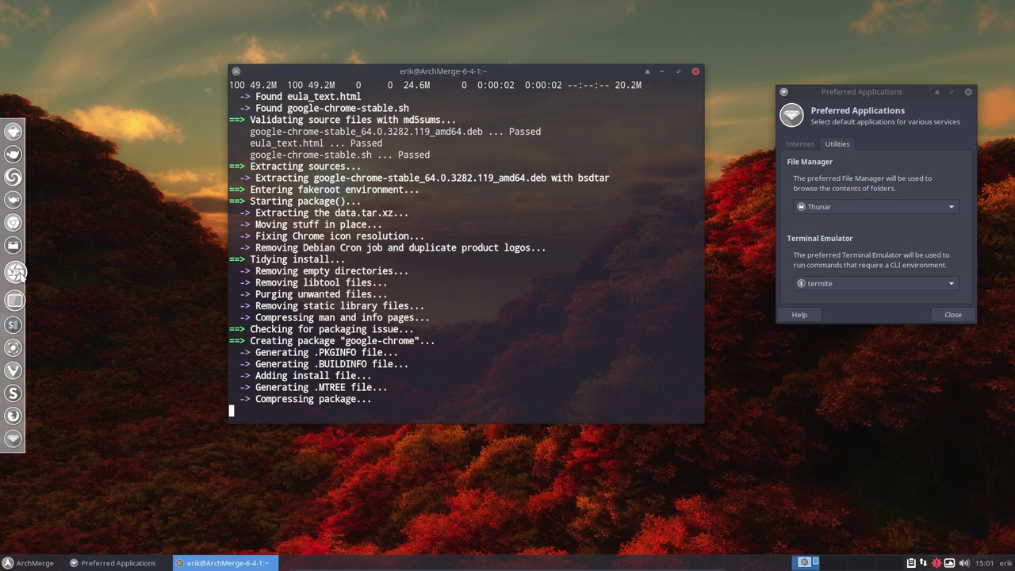
Step: Open Thunar at /tmp/packerbuild-1000/google-chrome and arrange it beside the terminal
{"action": "left_click", "coordinate": [16, 252]}
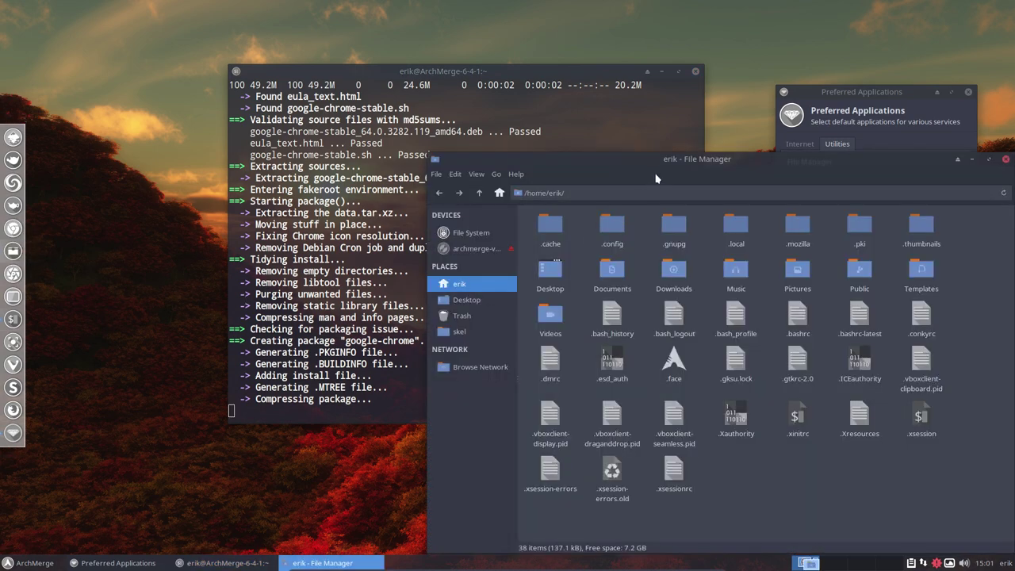
{"action": "left_click_drag", "start_coordinate": [643, 145], "coordinate": [555, 49]}
{"action": "left_click", "coordinate": [389, 126]}
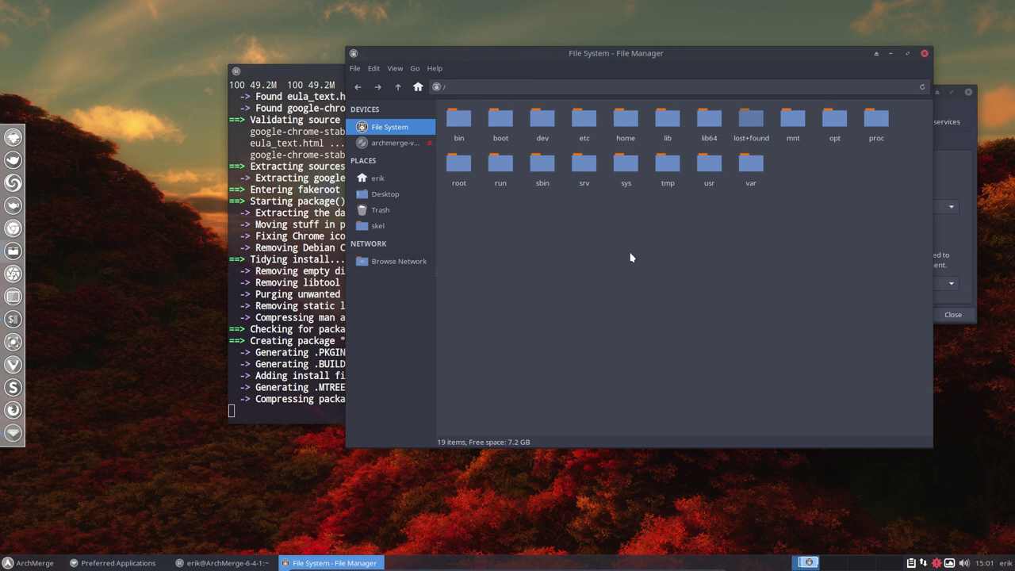
{"action": "double_click", "coordinate": [668, 163]}
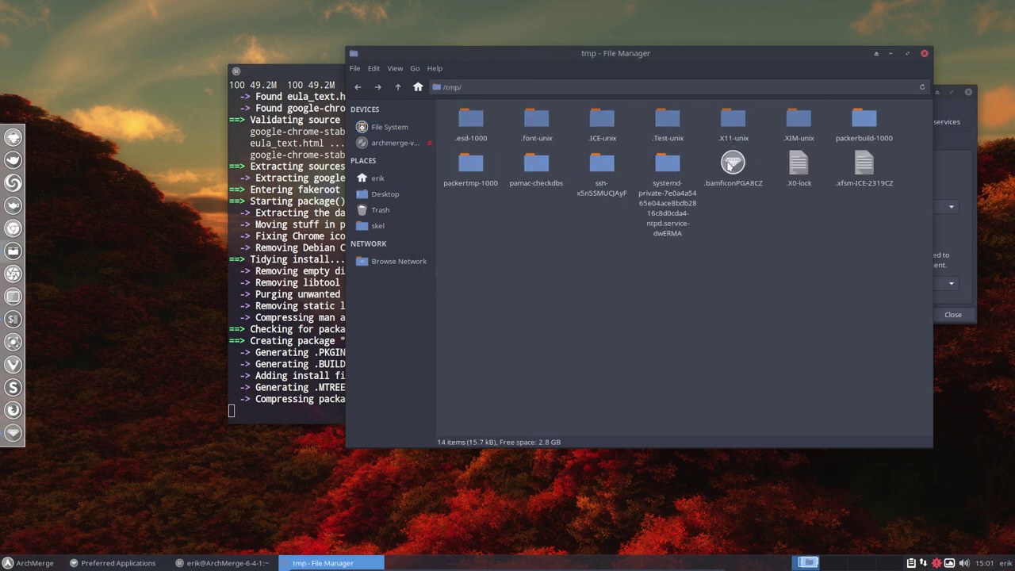
{"action": "left_click", "coordinate": [858, 118]}
{"action": "double_click", "coordinate": [858, 118]}
{"action": "double_click", "coordinate": [465, 118]}
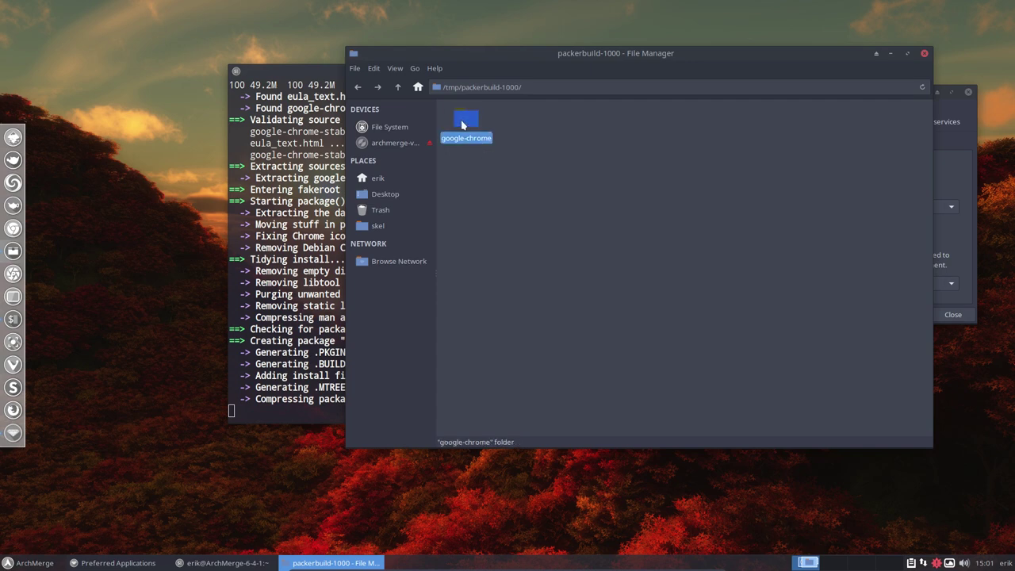
{"action": "left_click_drag", "start_coordinate": [512, 70], "coordinate": [593, 91]}
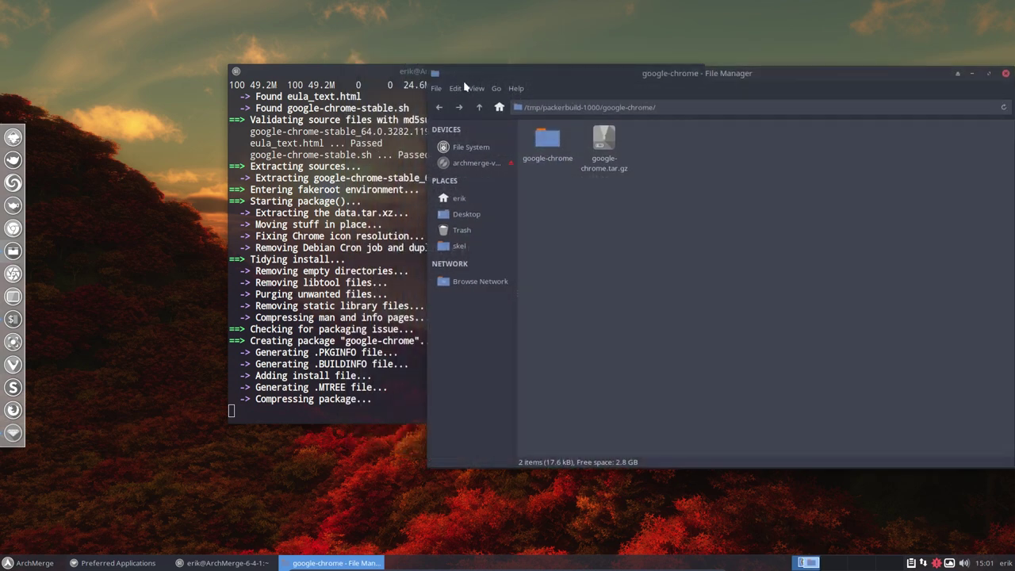
{"action": "left_click", "coordinate": [403, 71]}
{"action": "left_click_drag", "start_coordinate": [403, 70], "coordinate": [277, 54]}
{"action": "left_click", "coordinate": [684, 244]}
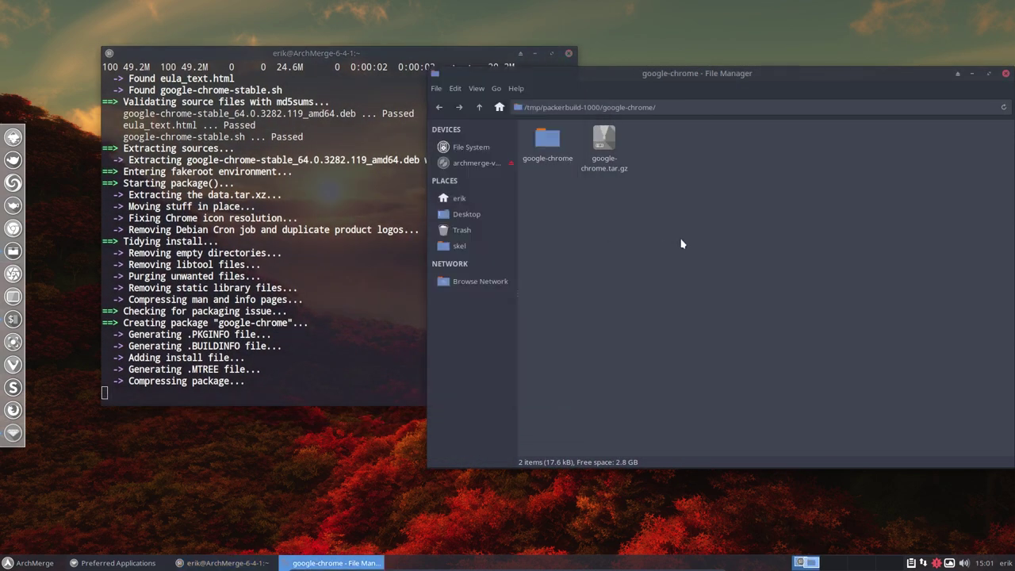
Step: Inspect the build folder's src files, then select the pkg folder and PKGBUILD
{"action": "left_click", "coordinate": [607, 157]}
{"action": "double_click", "coordinate": [549, 144]}
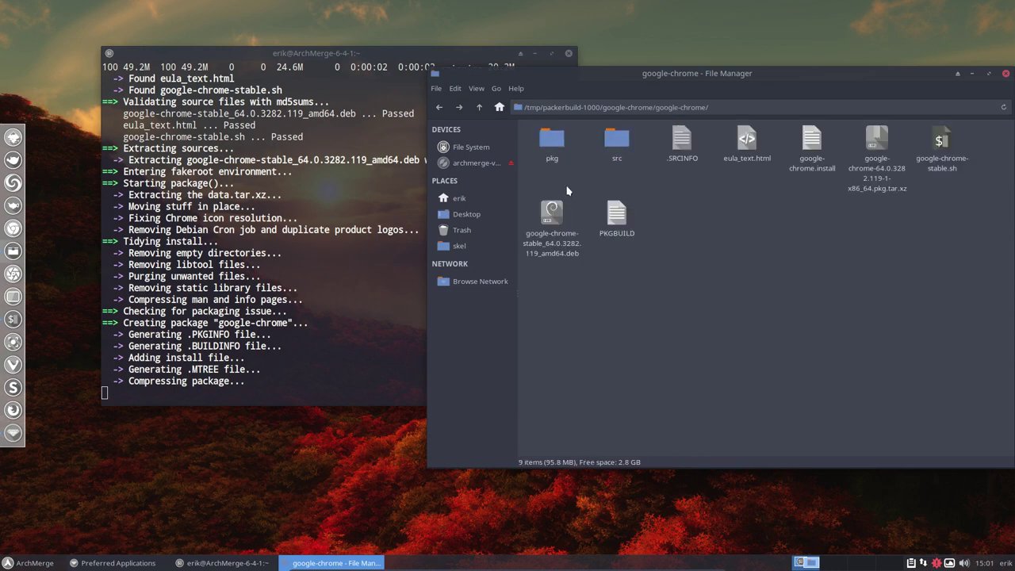
{"action": "double_click", "coordinate": [609, 130]}
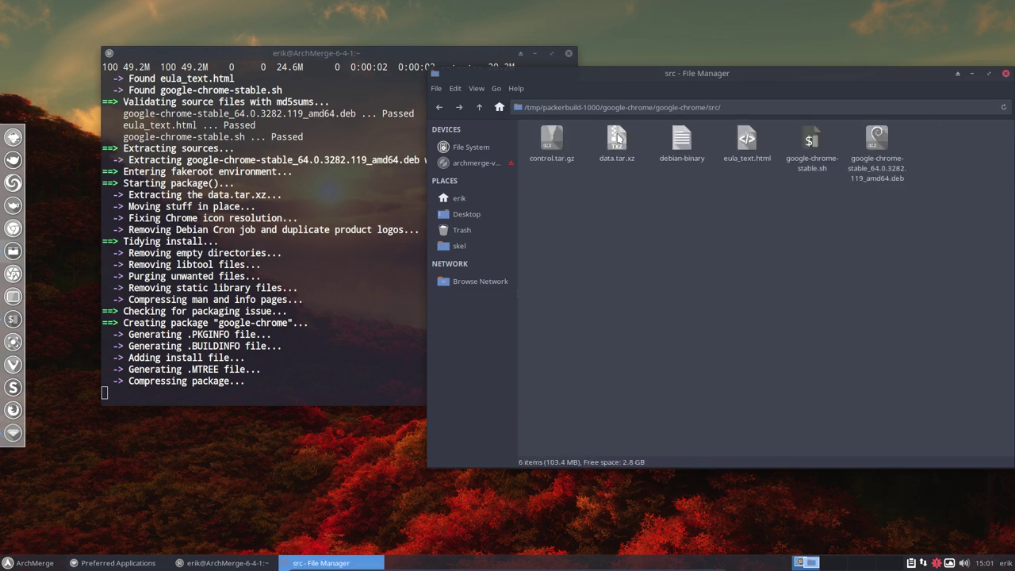
{"action": "left_click_drag", "start_coordinate": [526, 187], "coordinate": [805, 231]}
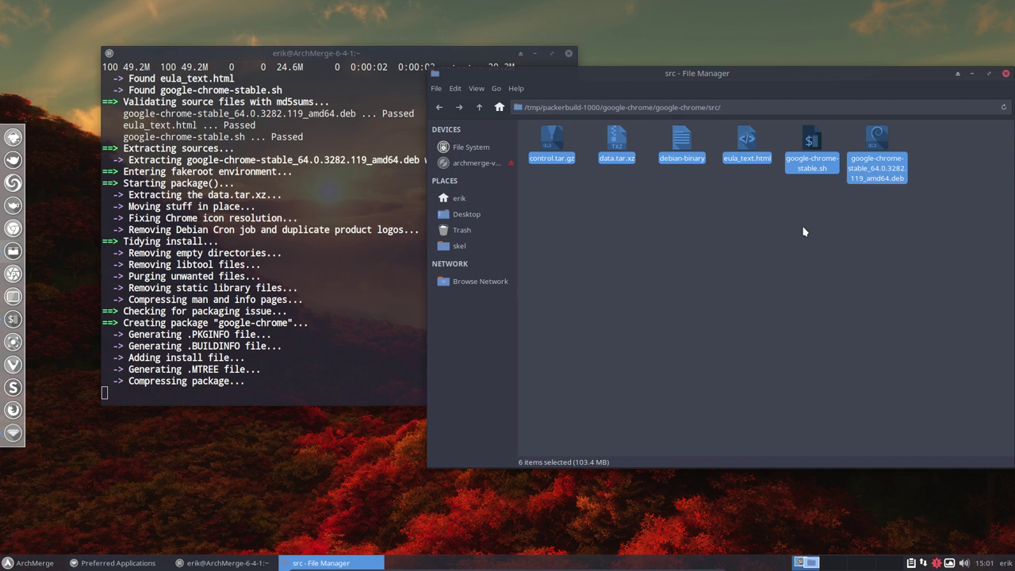
{"action": "left_click", "coordinate": [479, 108]}
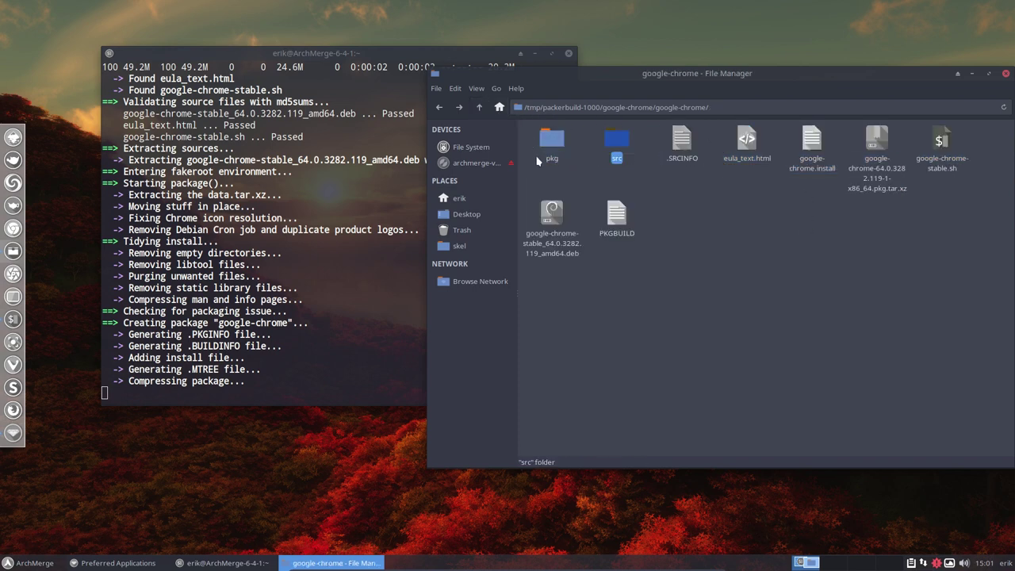
{"action": "left_click", "coordinate": [545, 157]}
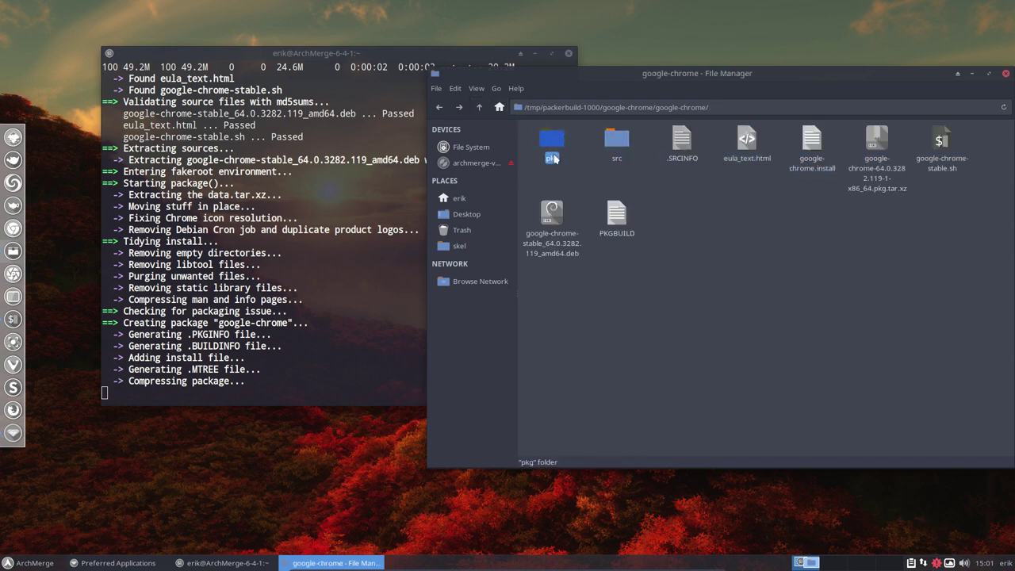
{"action": "left_click", "coordinate": [757, 252]}
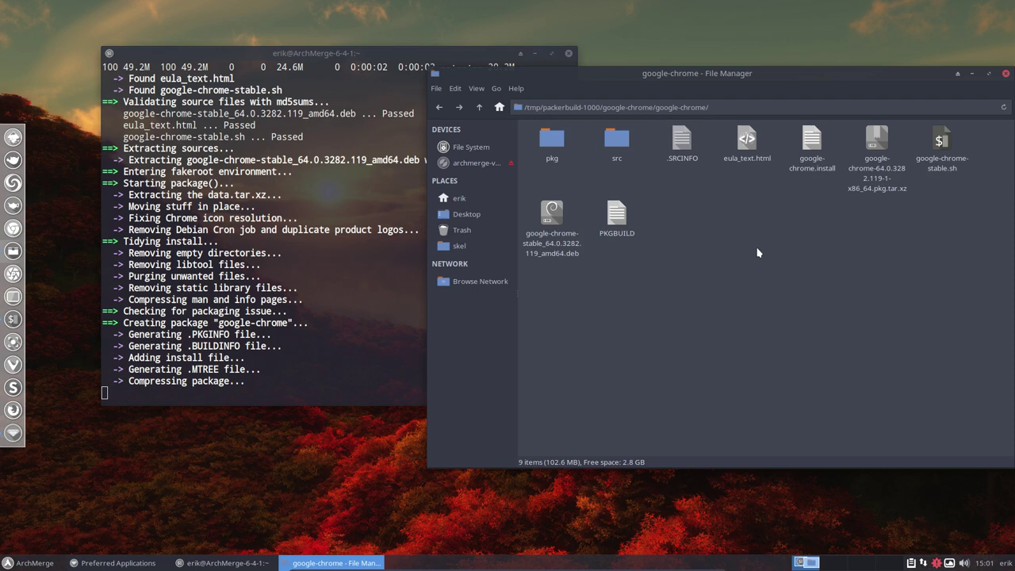
{"action": "left_click", "coordinate": [614, 219]}
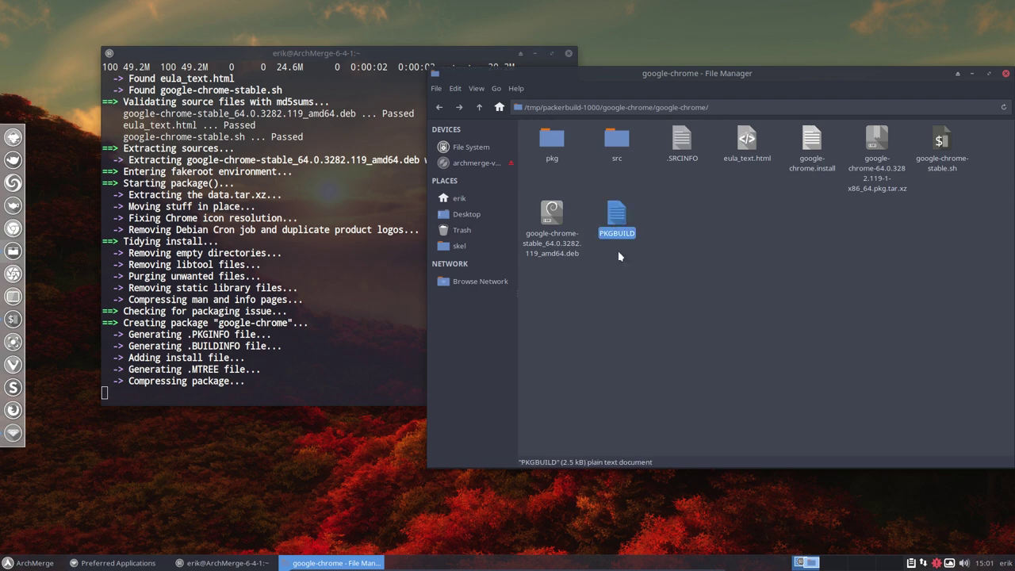
Step: Authorise with the sudo password and confirm installing google-chrome 64.0.3282.119-1
{"action": "left_click", "coordinate": [252, 392]}
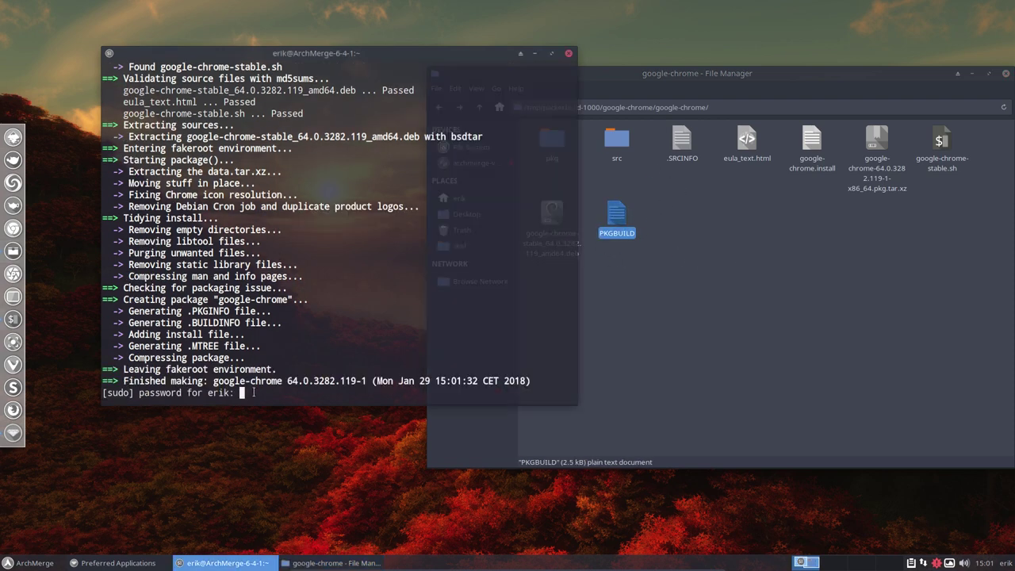
{"action": "key", "text": "Return"}
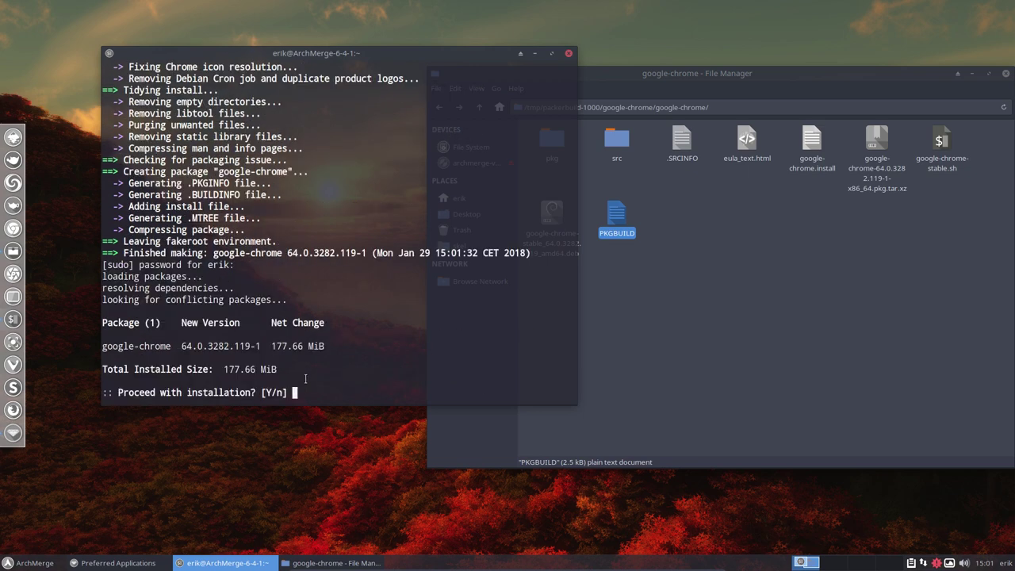
{"action": "type", "text": "y"}
{"action": "key", "text": "Return"}
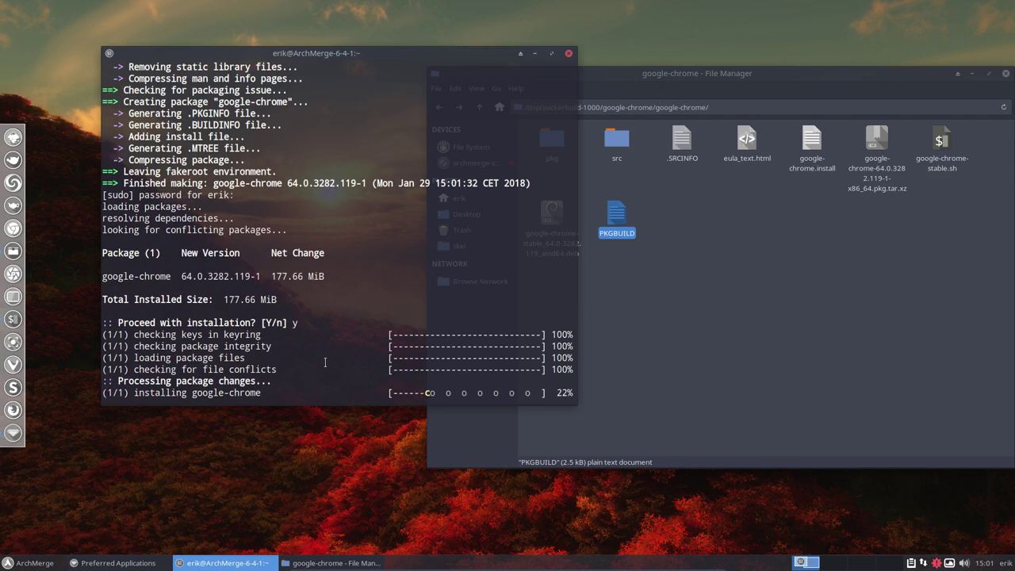
Step: Select the built google-chrome package file in Thunar
{"action": "left_click", "coordinate": [770, 239]}
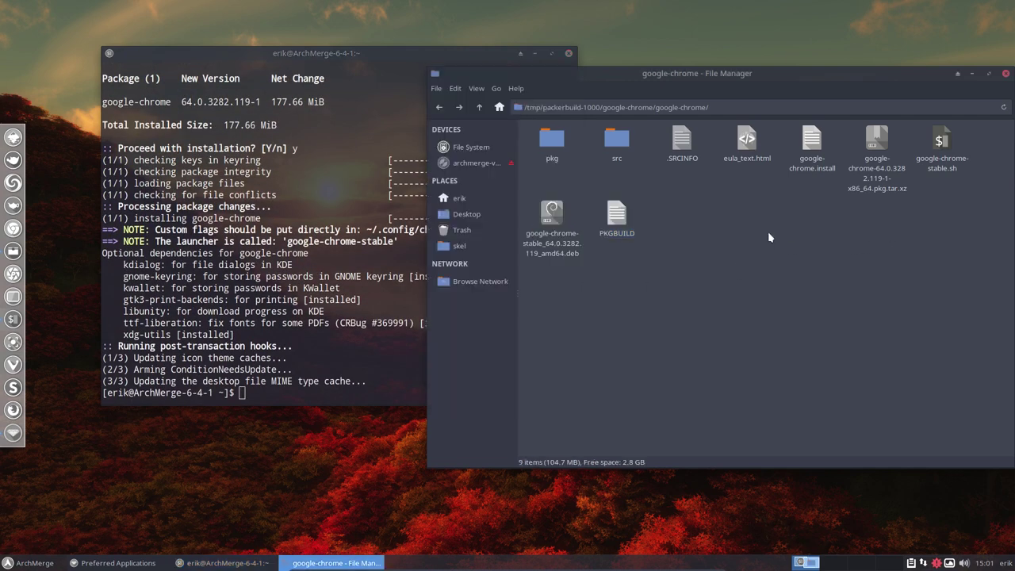
{"action": "left_click", "coordinate": [877, 165]}
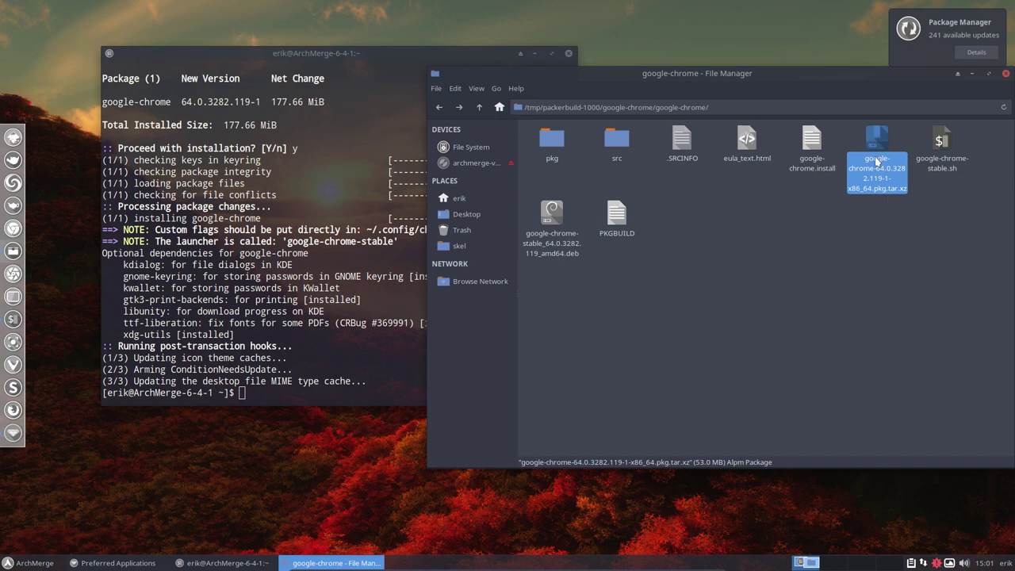
{"action": "left_click_drag", "start_coordinate": [877, 165], "coordinate": [871, 185]}
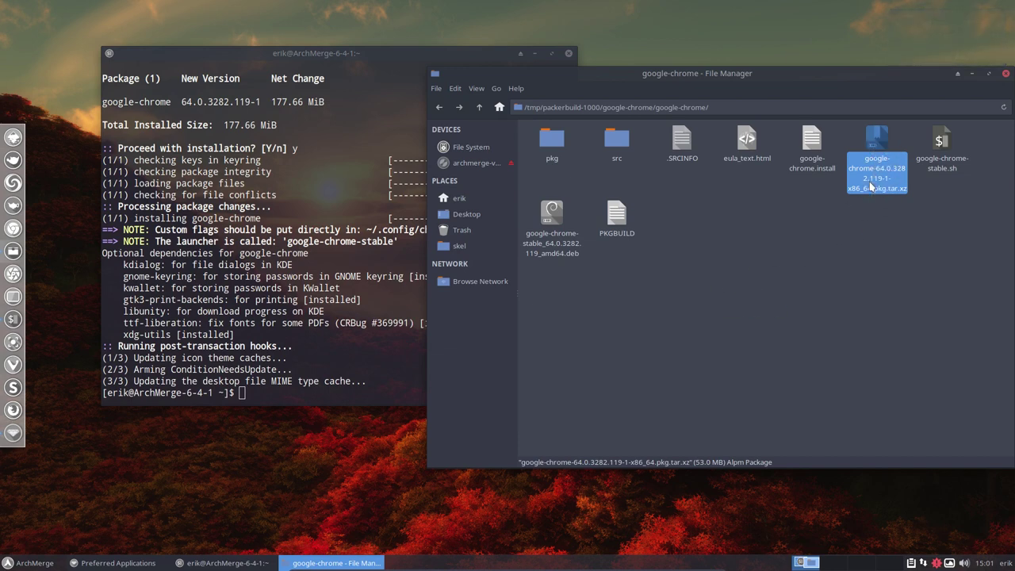
Step: Open the chrome package in the installer, dismiss the up-to-date warning, cancel, and close Thunar
{"action": "right_click", "coordinate": [875, 147]}
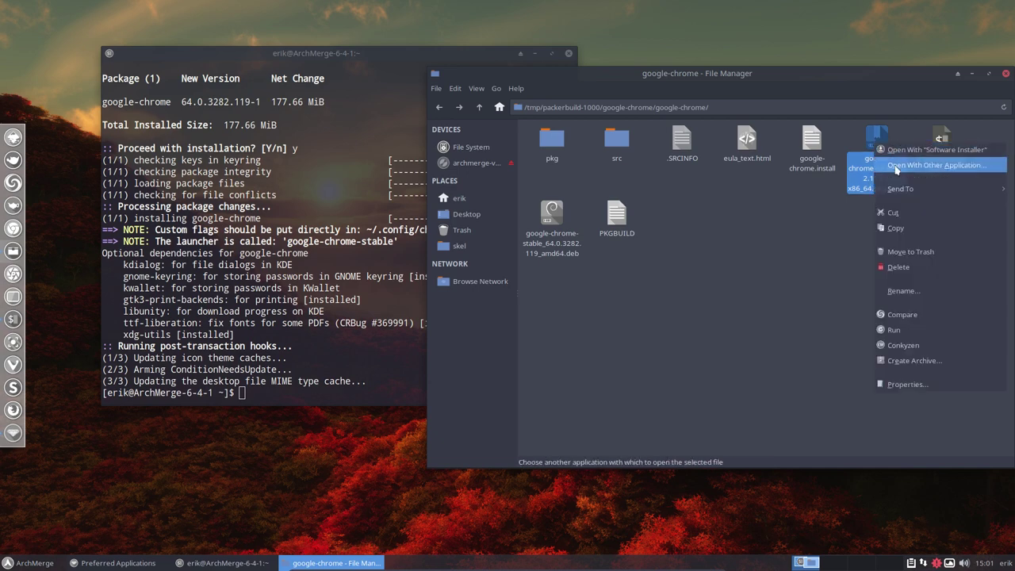
{"action": "left_click", "coordinate": [821, 234]}
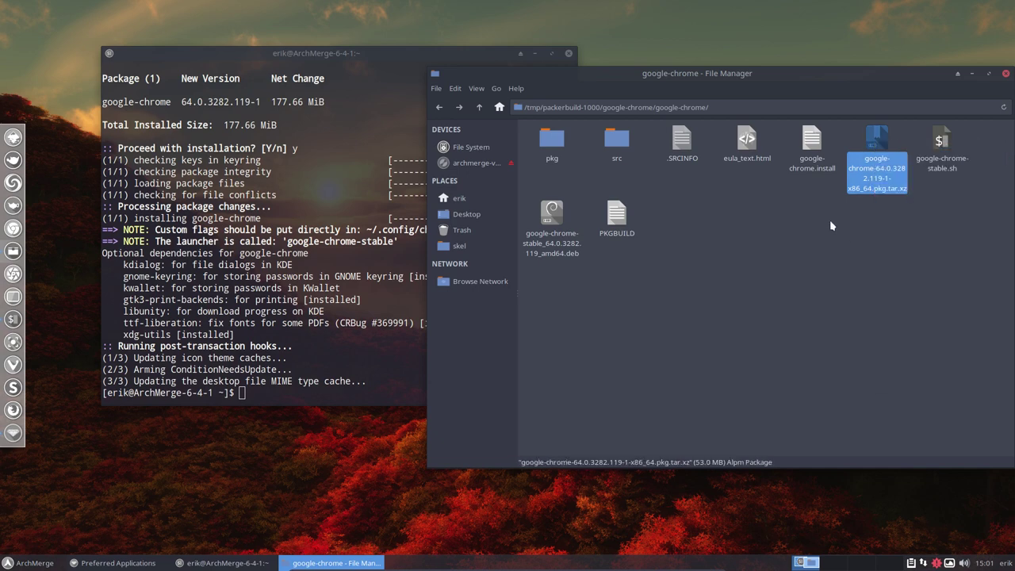
{"action": "double_click", "coordinate": [876, 141]}
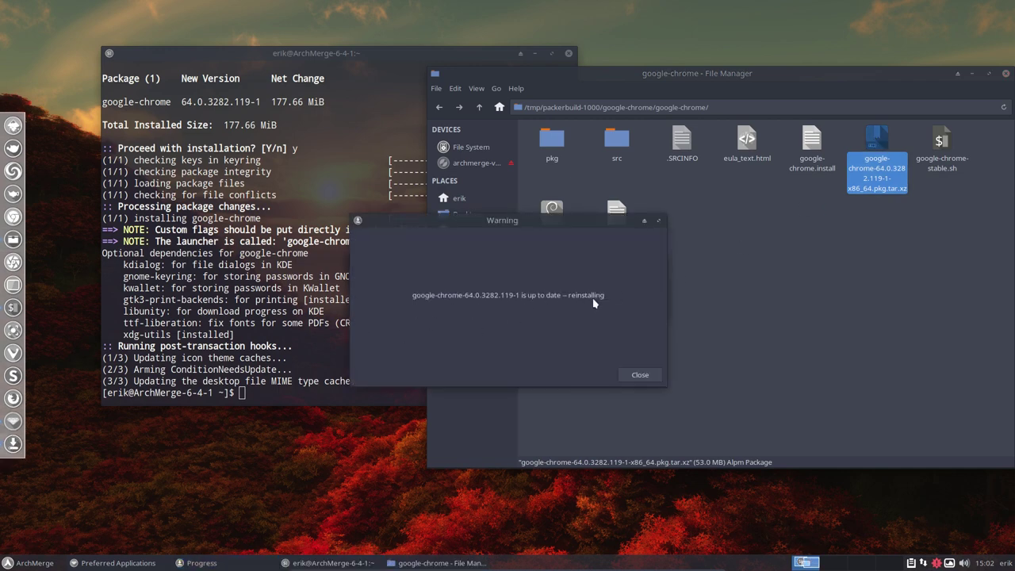
{"action": "left_click", "coordinate": [637, 374]}
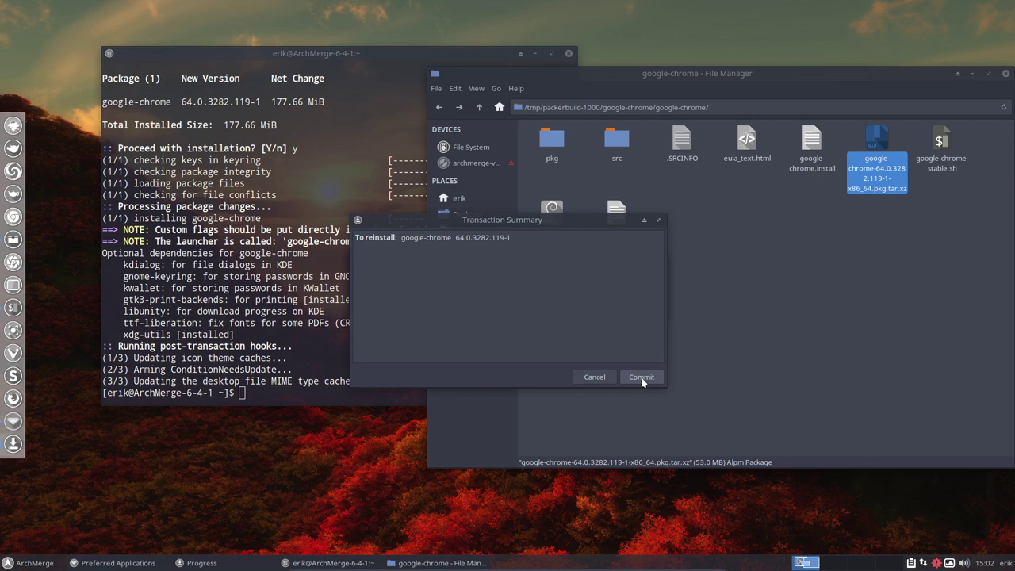
{"action": "left_click", "coordinate": [595, 376]}
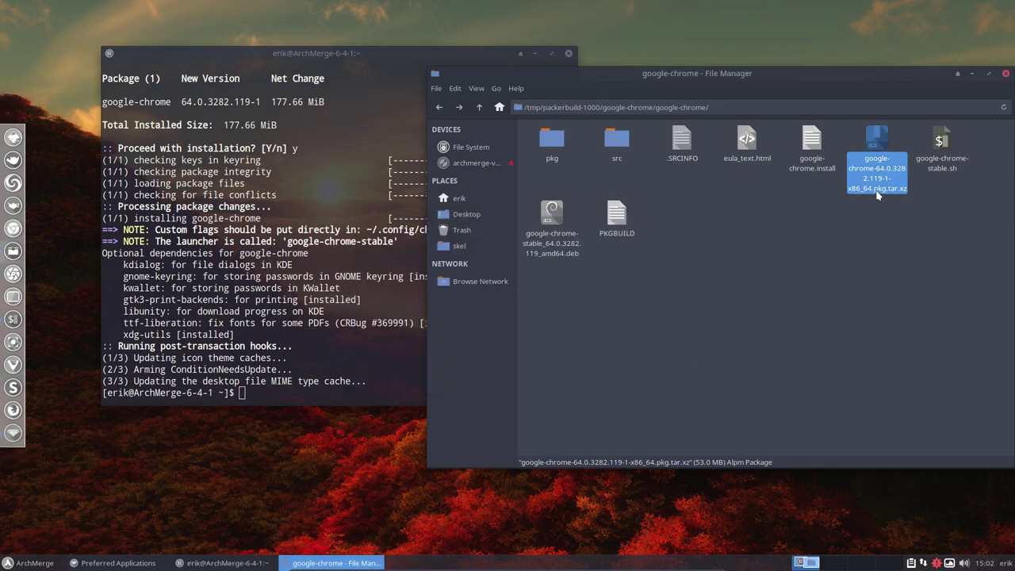
{"action": "left_click", "coordinate": [1005, 74]}
Step: Close the terminal, relaunch Preferred Applications, and choose Other... for the Web Browser
{"action": "left_click", "coordinate": [567, 53]}
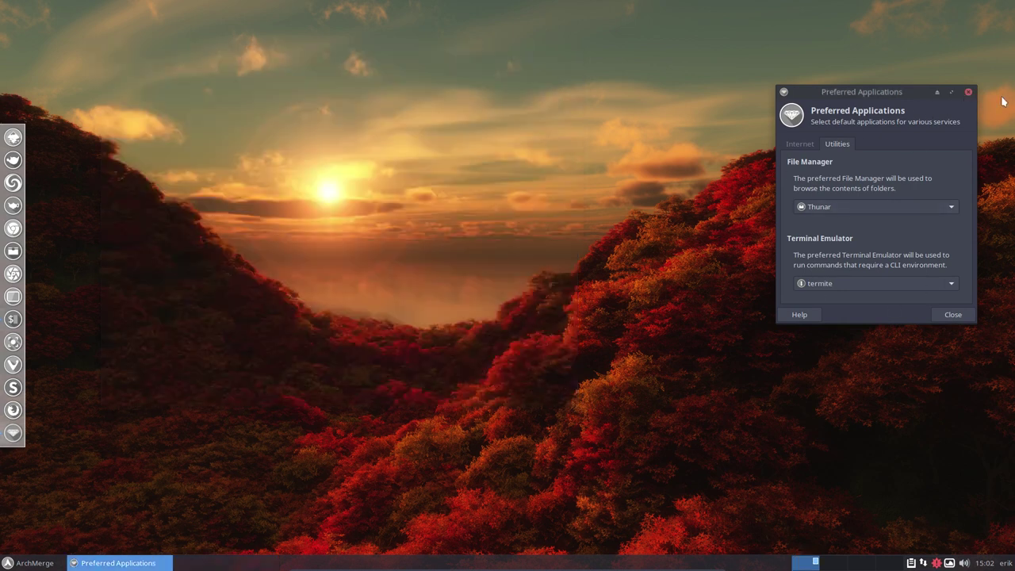
{"action": "left_click", "coordinate": [968, 92]}
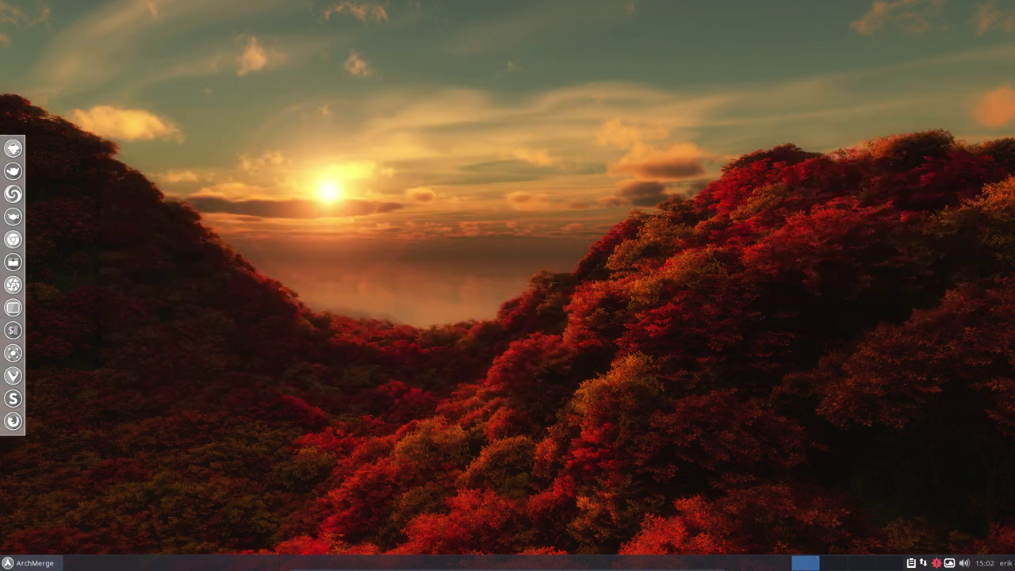
{"action": "left_click", "coordinate": [28, 564]}
{"action": "type", "text": "perf"}
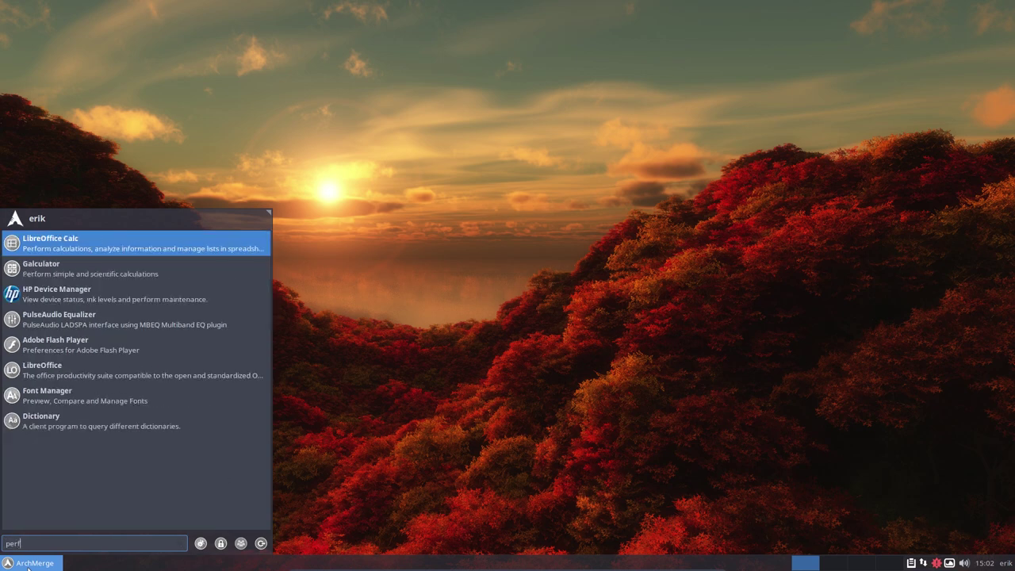
{"action": "key", "text": "BackSpace"}
{"action": "key", "text": "BackSpace"}
{"action": "key", "text": "BackSpace"}
{"action": "type", "text": "ref"}
{"action": "key", "text": "Return"}
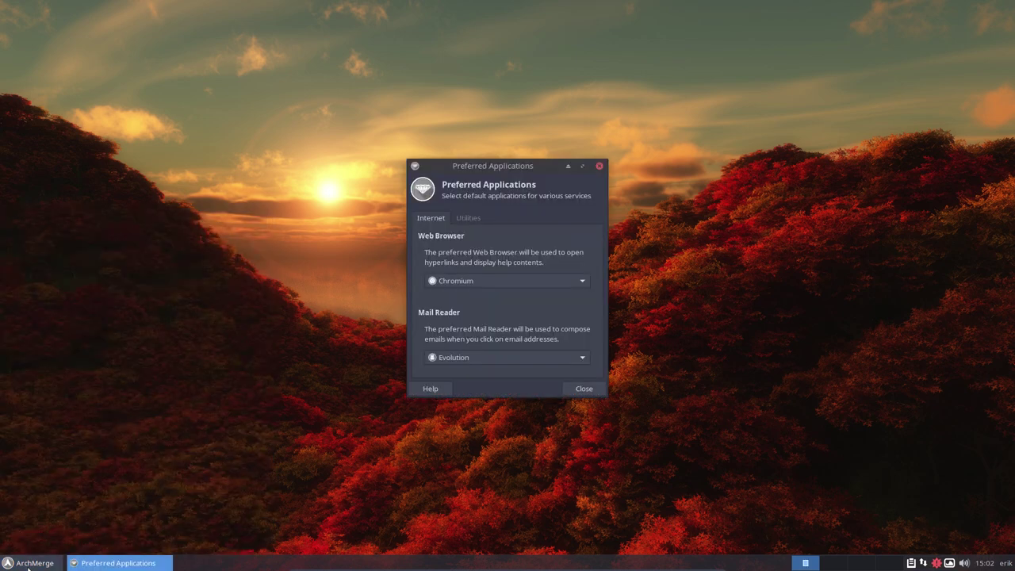
{"action": "left_click", "coordinate": [555, 283]}
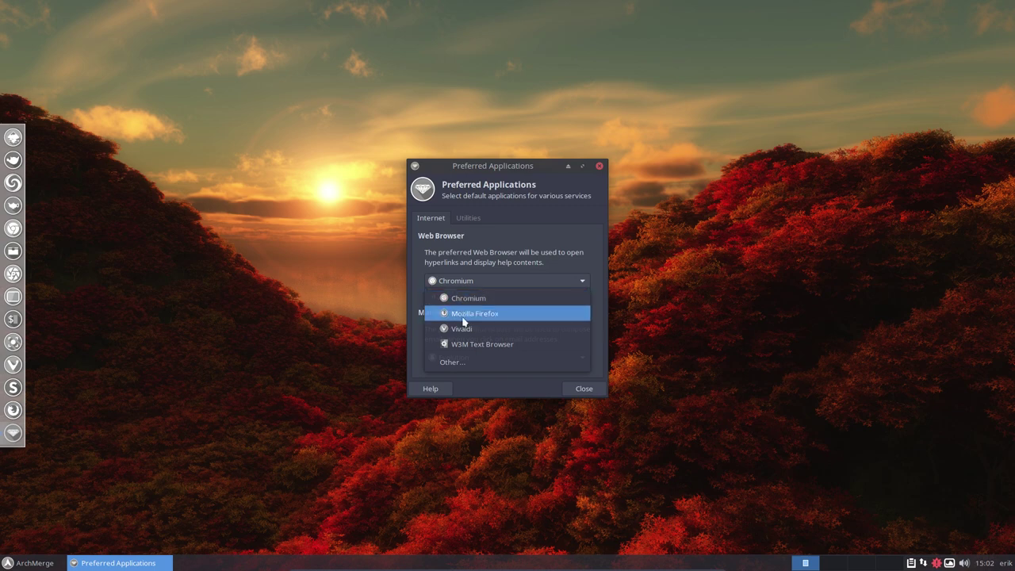
{"action": "left_click", "coordinate": [450, 362]}
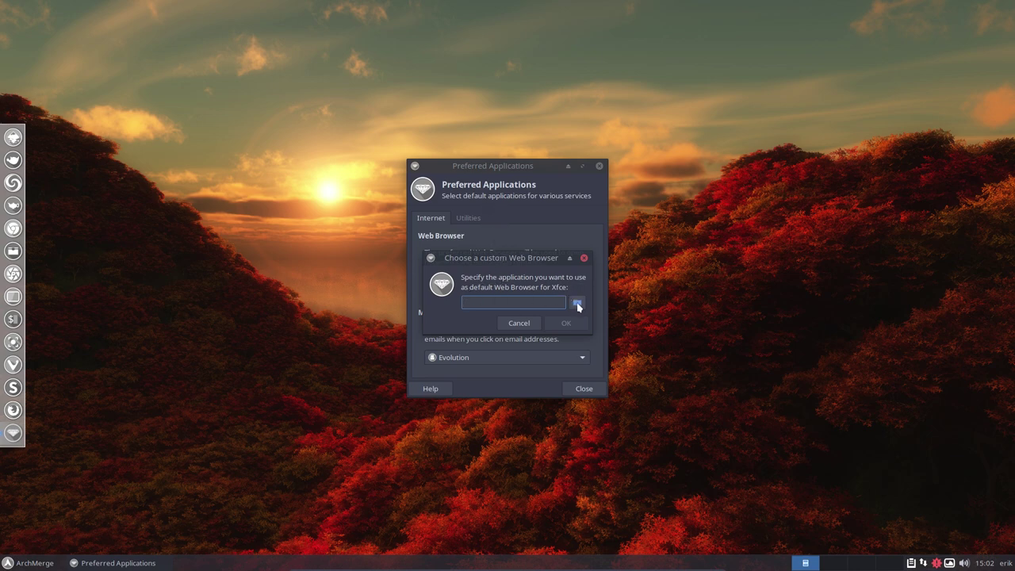
Step: Enter google-chrome-stable as the custom web browser command and confirm it
{"action": "left_click", "coordinate": [232, 316]}
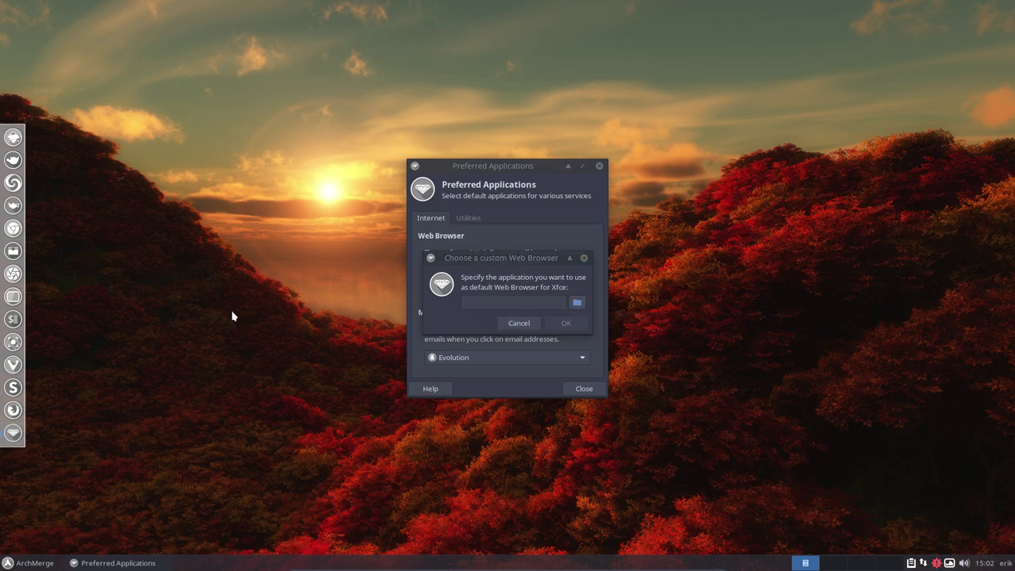
{"action": "key", "text": "super+d"}
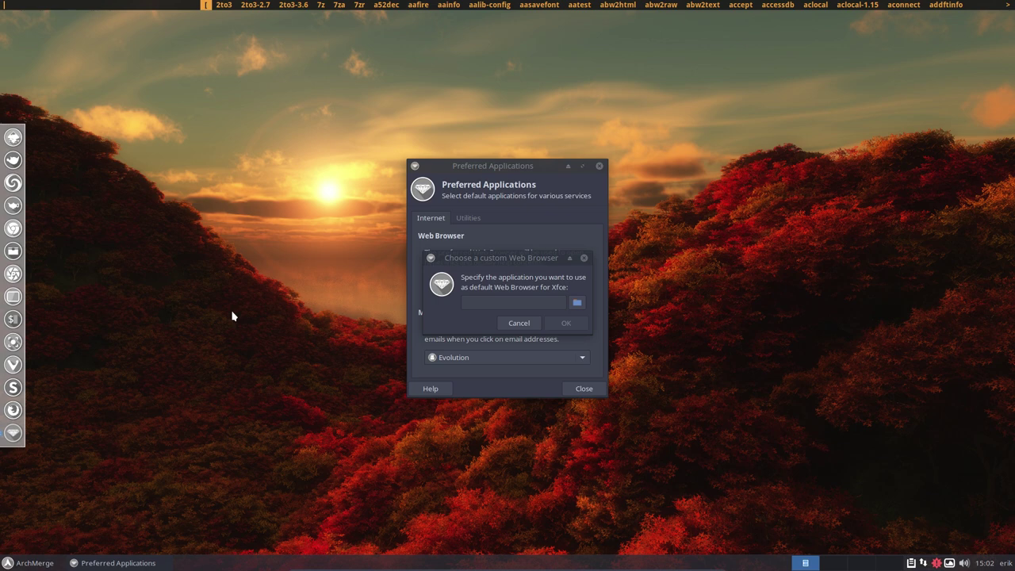
{"action": "type", "text": "goo"}
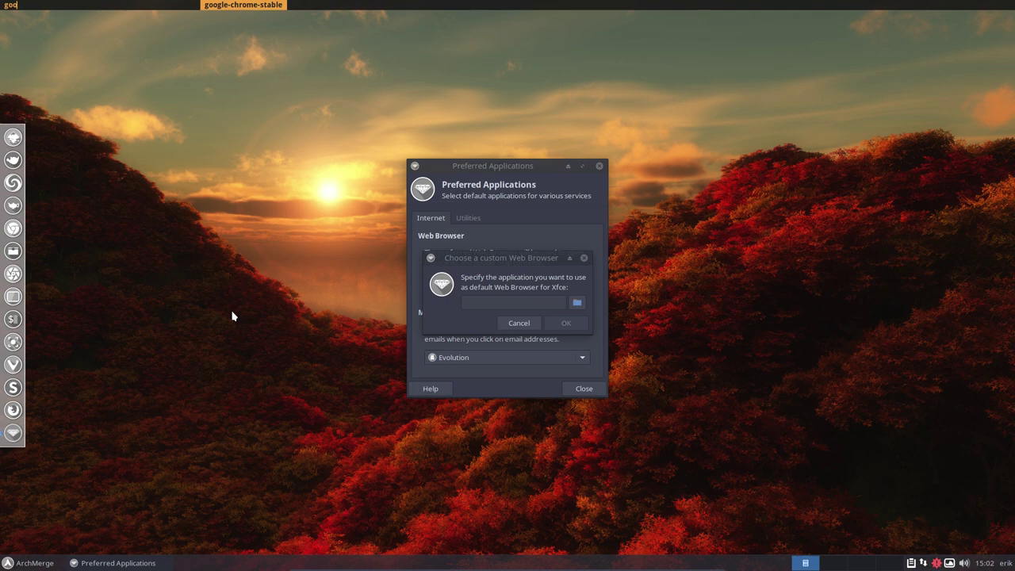
{"action": "key", "text": "Escape"}
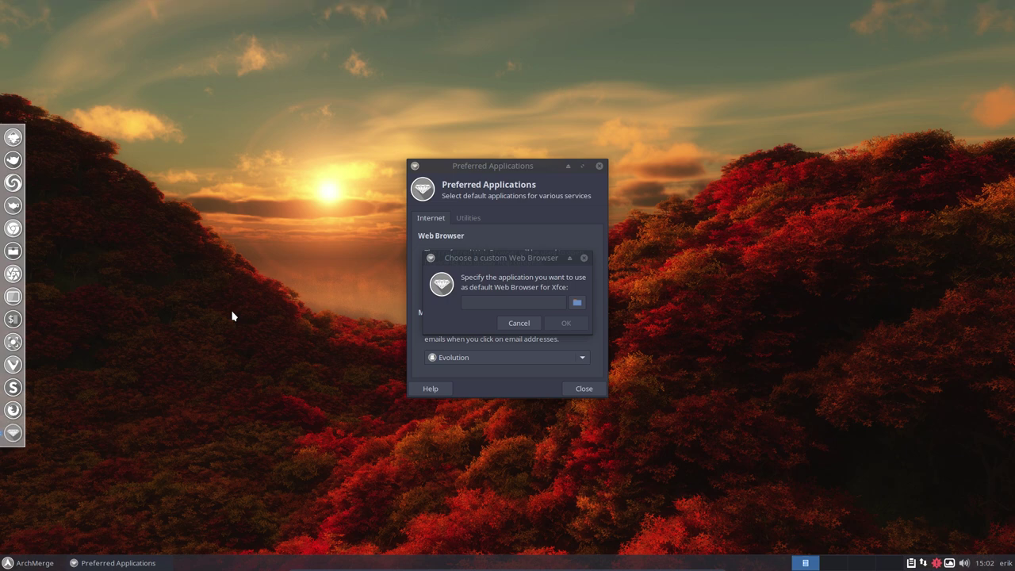
{"action": "left_click", "coordinate": [490, 299]}
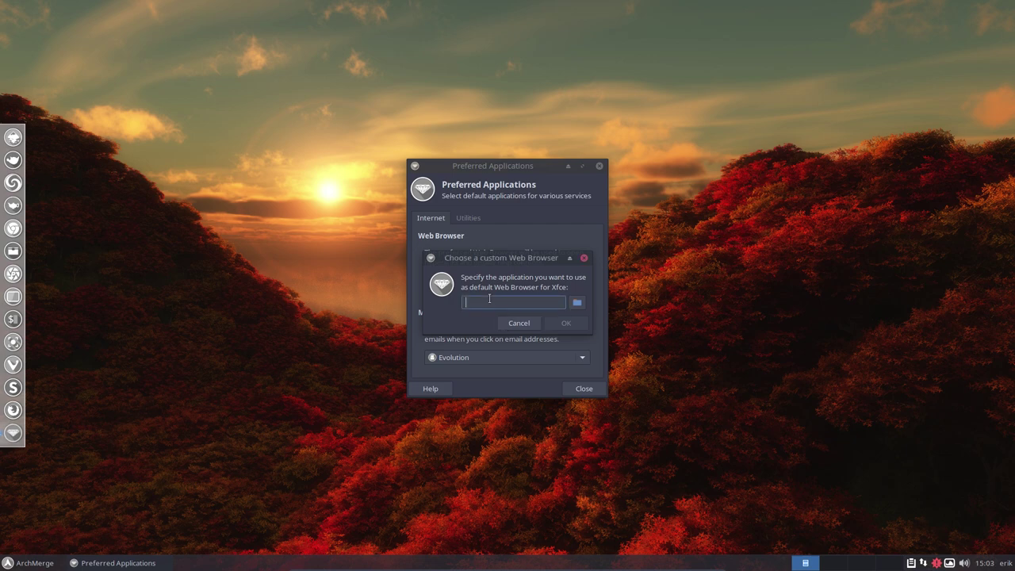
{"action": "type", "text": "google-chrome"}
{"action": "key", "text": "BackSpace"}
{"action": "key", "text": "BackSpace"}
{"action": "key", "text": "BackSpace"}
{"action": "type", "text": "ome-stable"}
{"action": "key", "text": "Return"}
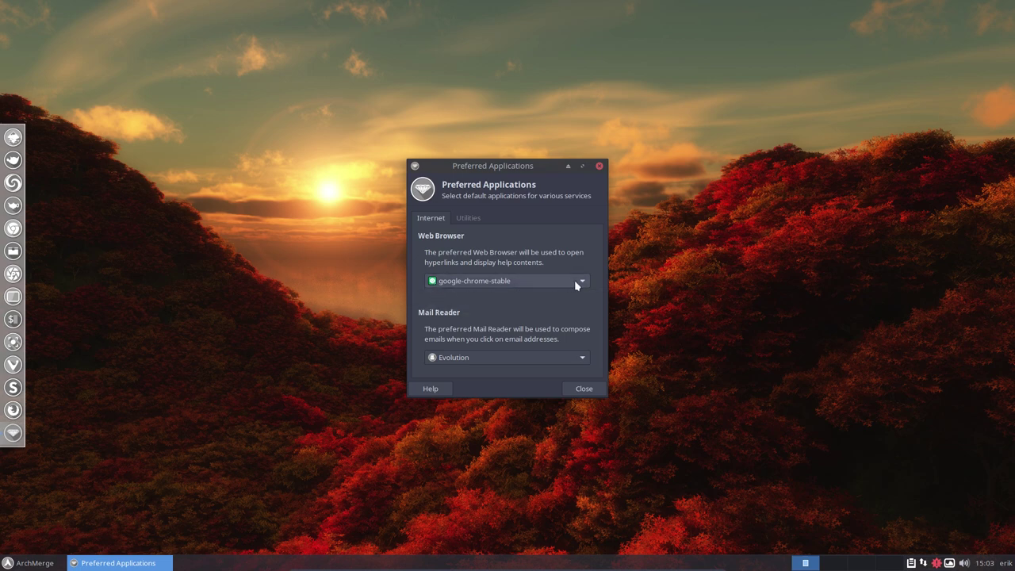
Step: Open the wallpaper's Desktoppr page from Variety, accept Chrome's first-run options, and maximize it
{"action": "left_click", "coordinate": [581, 388]}
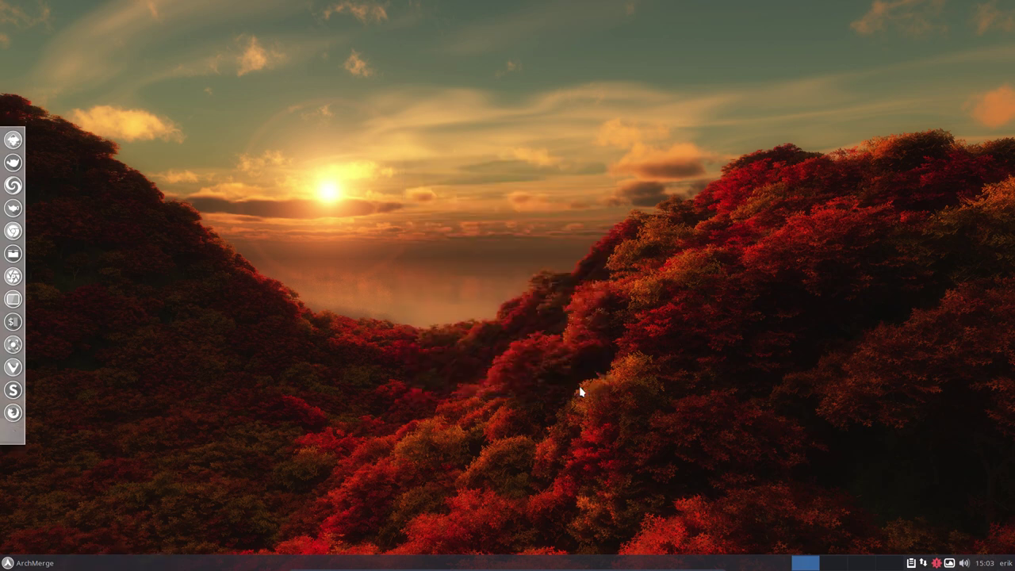
{"action": "left_click", "coordinate": [950, 563]}
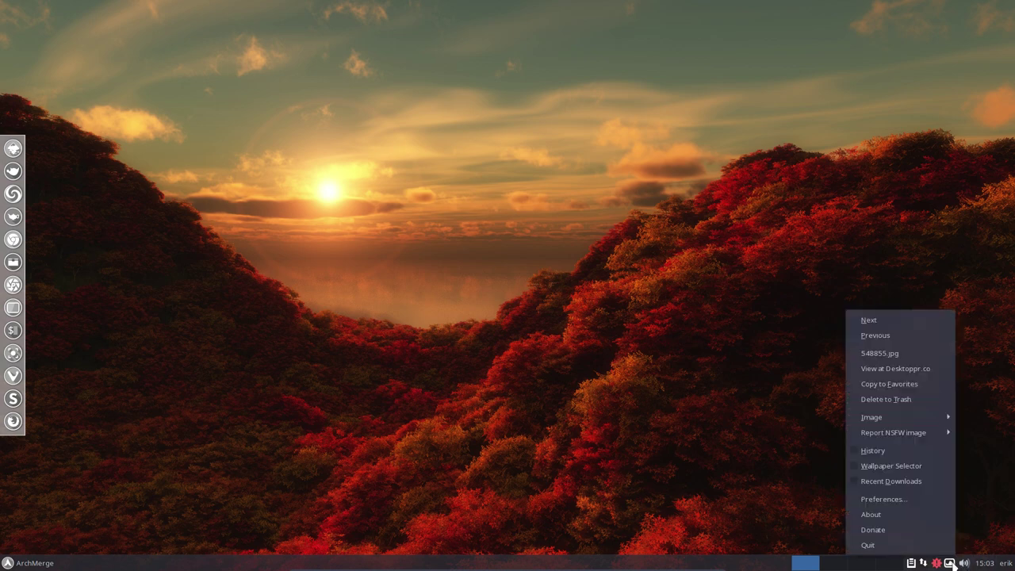
{"action": "left_click", "coordinate": [905, 370]}
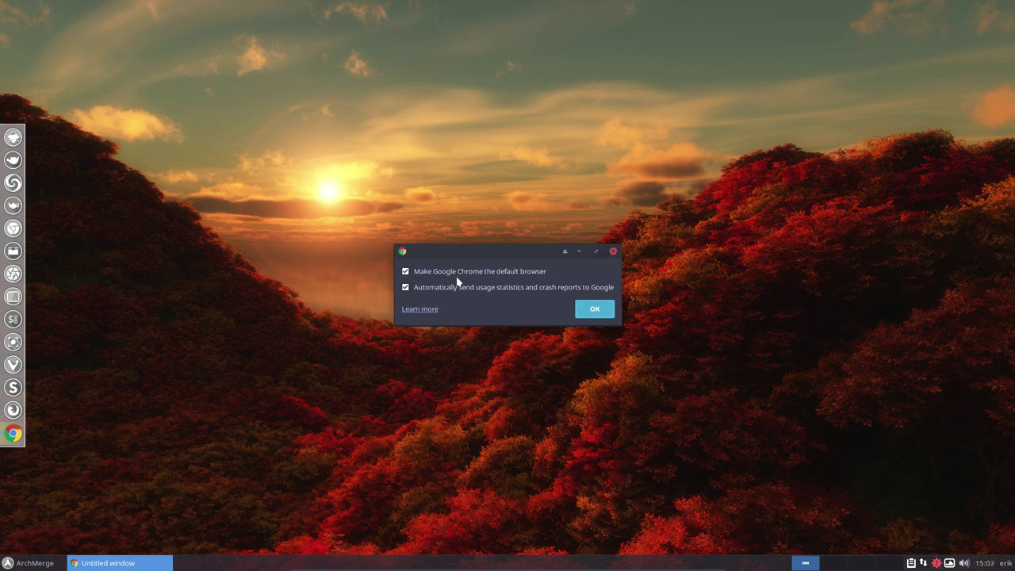
{"action": "left_click", "coordinate": [590, 307]}
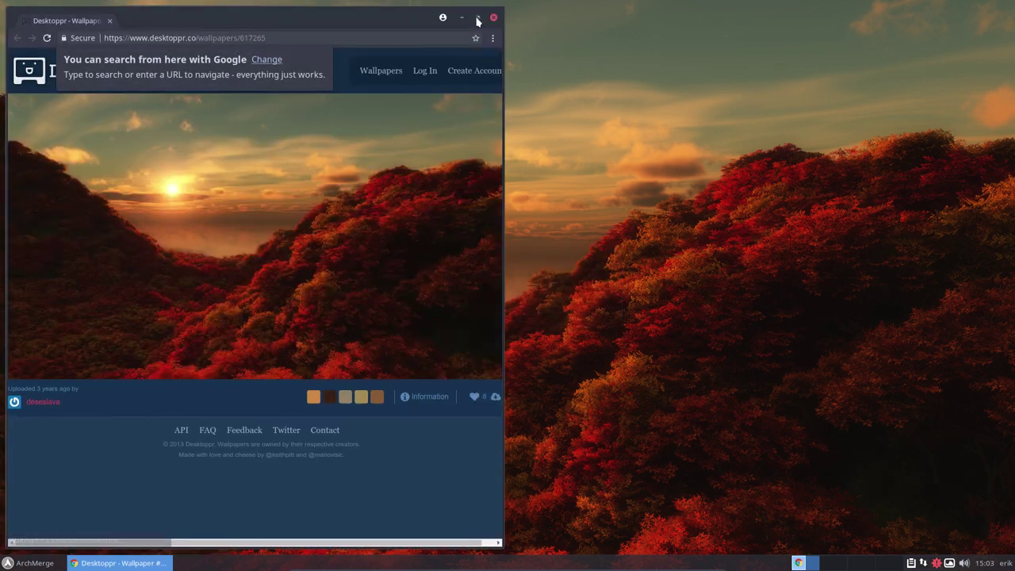
{"action": "left_click", "coordinate": [477, 16]}
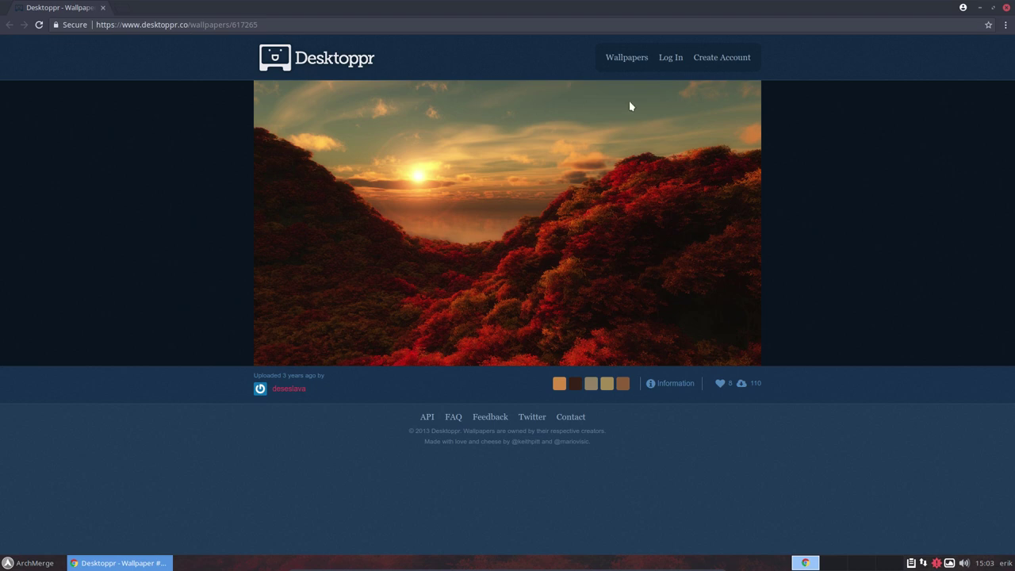
Step: Close Chrome and set google-chrome-stable as preferred browser in ArchMerge Hello
{"action": "left_click", "coordinate": [31, 563]}
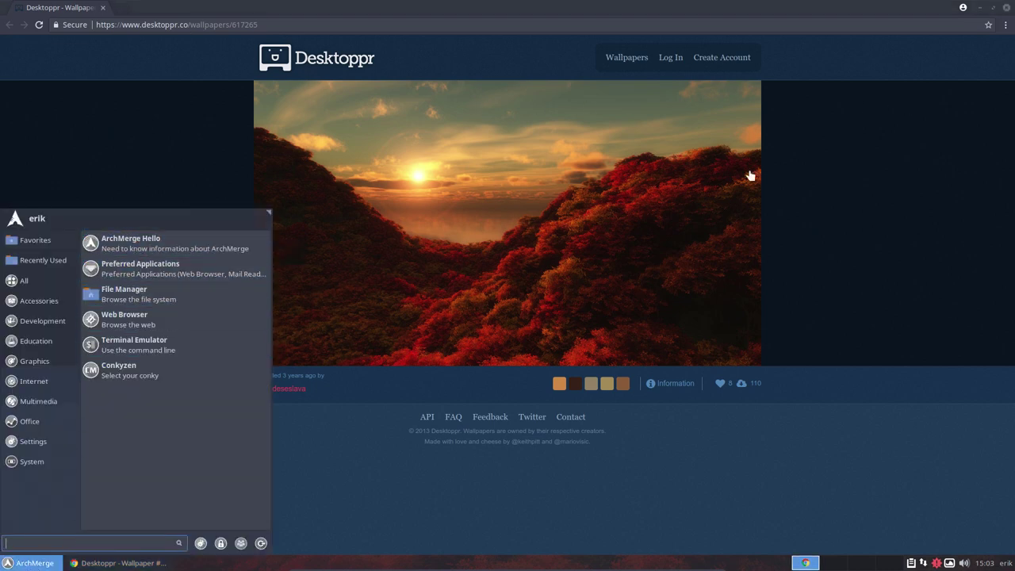
{"action": "left_click", "coordinate": [1005, 8]}
{"action": "left_click", "coordinate": [1005, 8]}
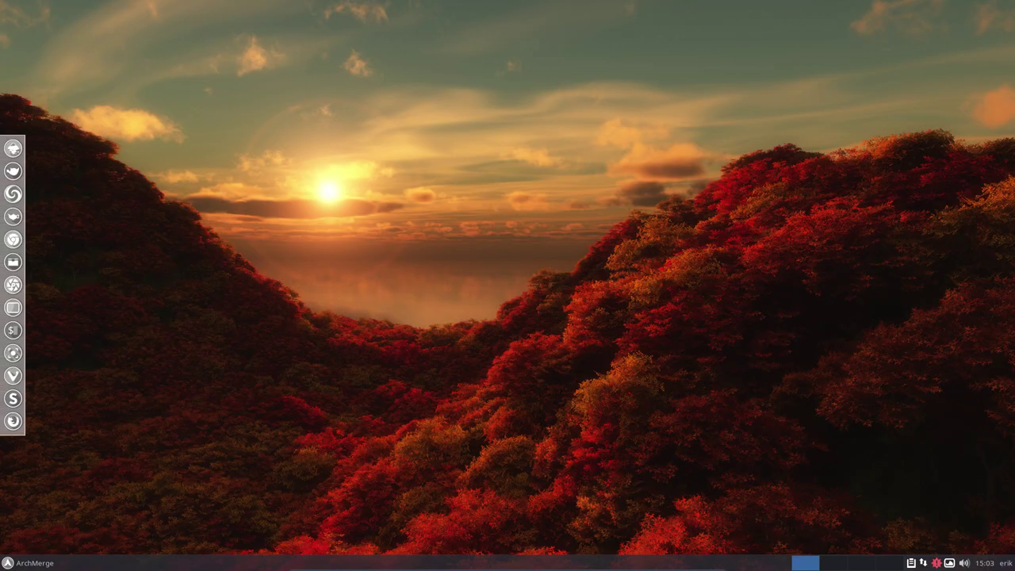
{"action": "left_click", "coordinate": [31, 563]}
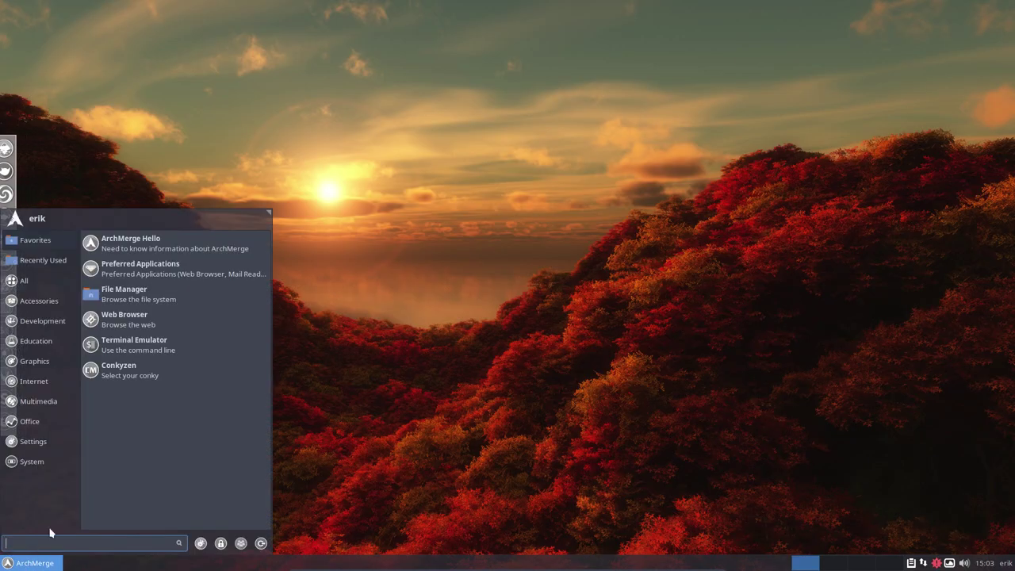
{"action": "left_click", "coordinate": [135, 239]}
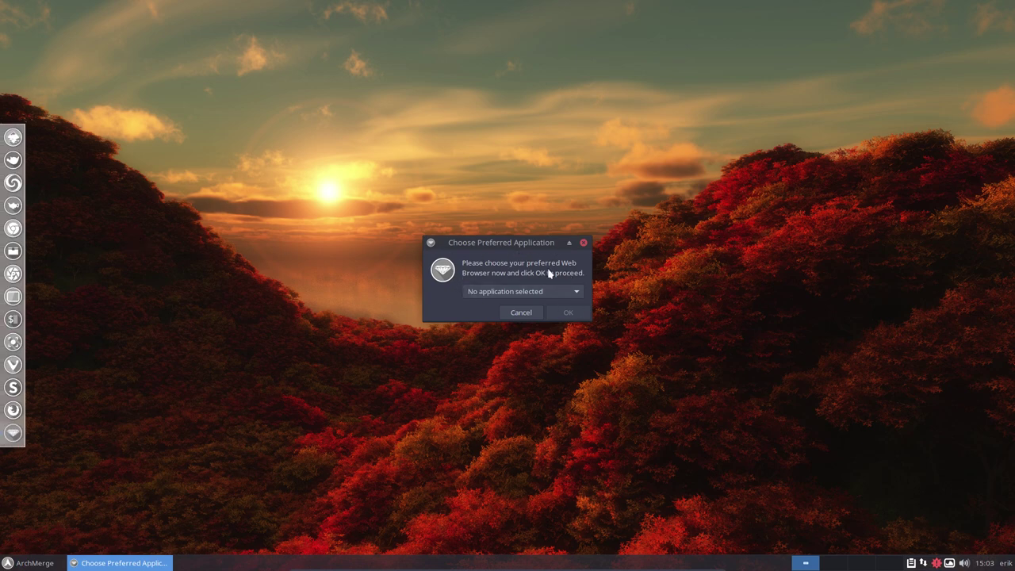
{"action": "left_click", "coordinate": [580, 291]}
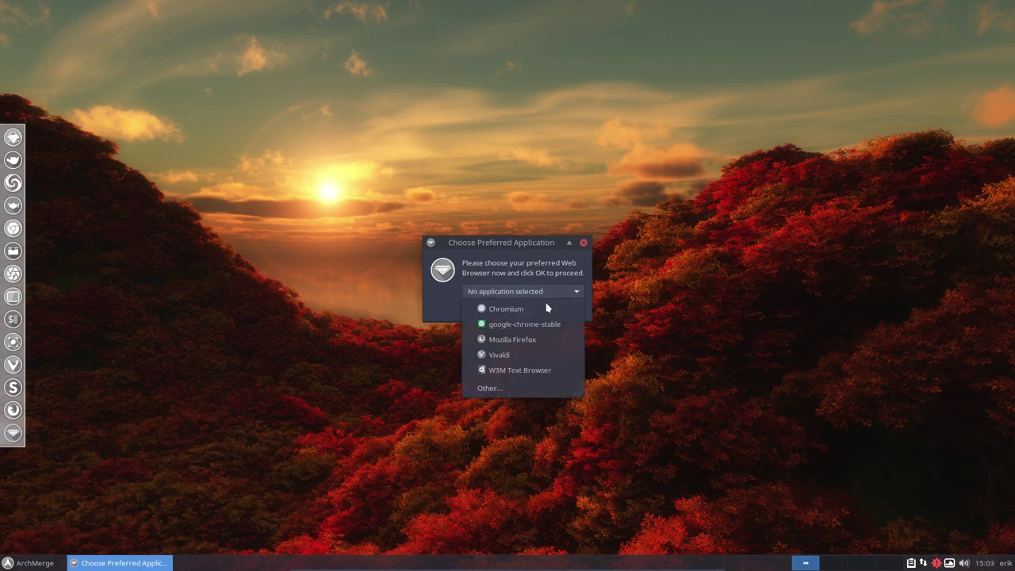
{"action": "left_click", "coordinate": [526, 312]}
{"action": "left_click", "coordinate": [567, 296]}
{"action": "left_click", "coordinate": [543, 328]}
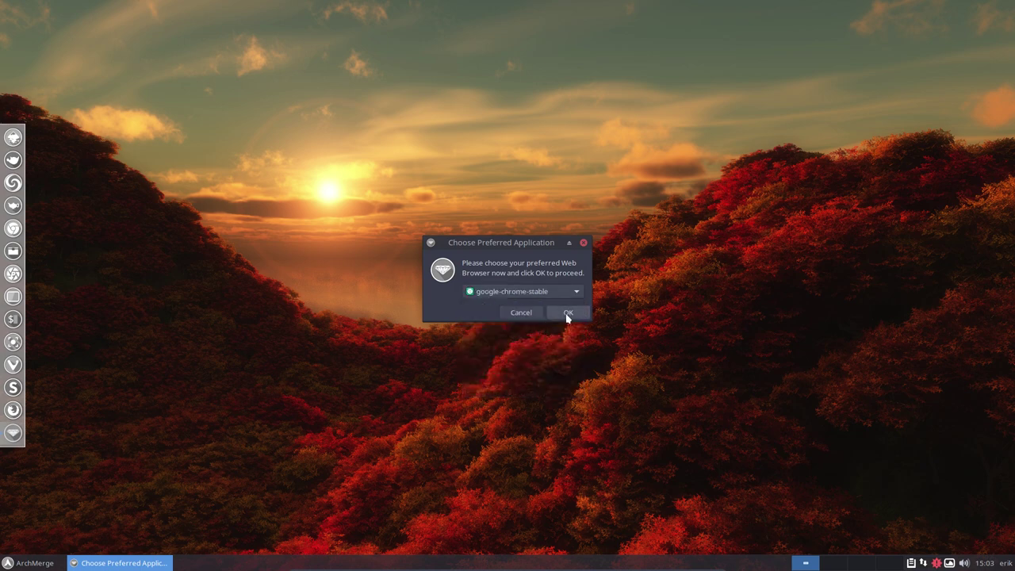
{"action": "left_click", "coordinate": [566, 313]}
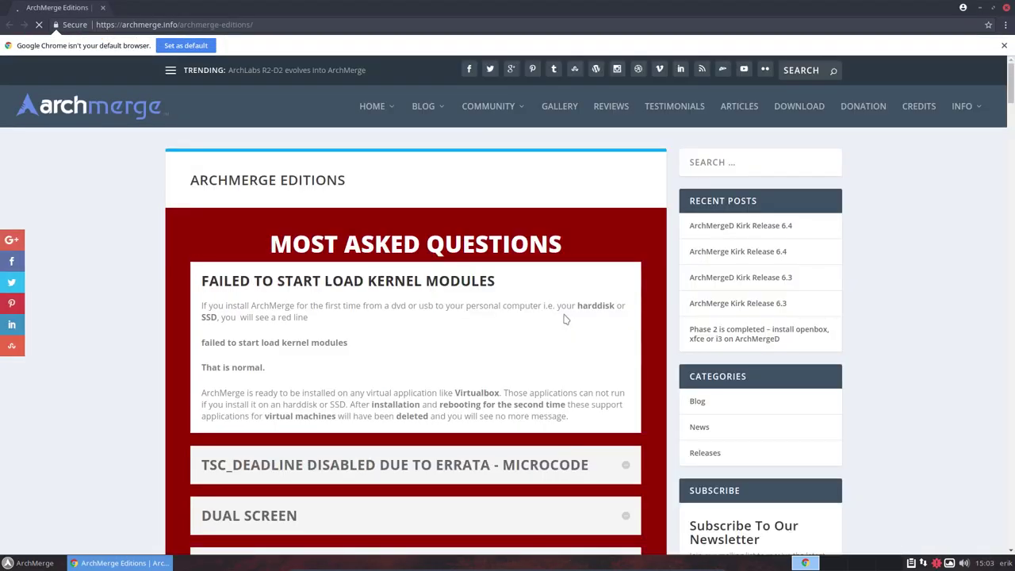
Step: Check that About Google Chrome shows version 64.0.3282.119, then close Chrome
{"action": "left_click", "coordinate": [1005, 25]}
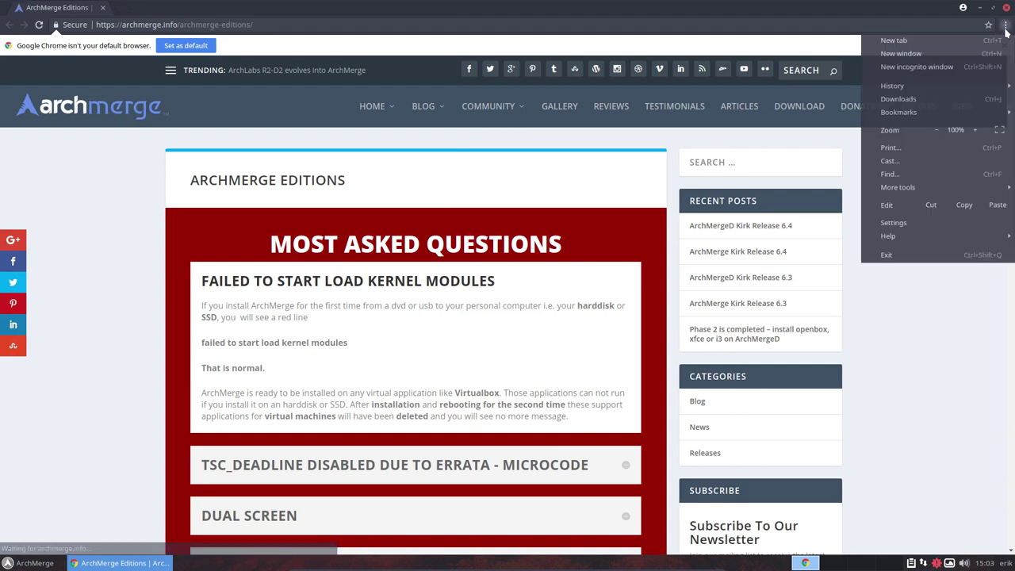
{"action": "mouse_move", "coordinate": [922, 238]}
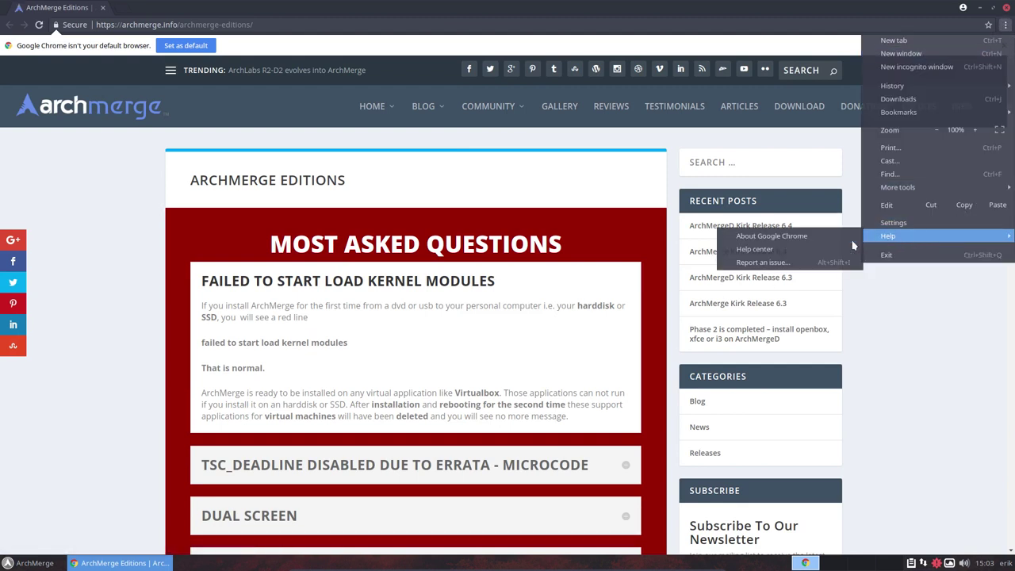
{"action": "left_click", "coordinate": [768, 237]}
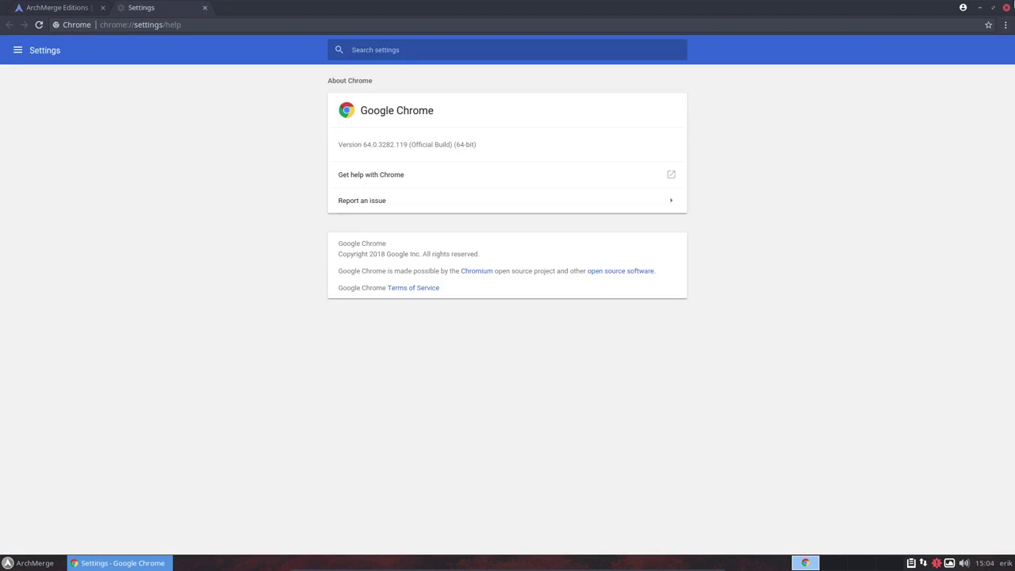
{"action": "left_click", "coordinate": [1007, 7]}
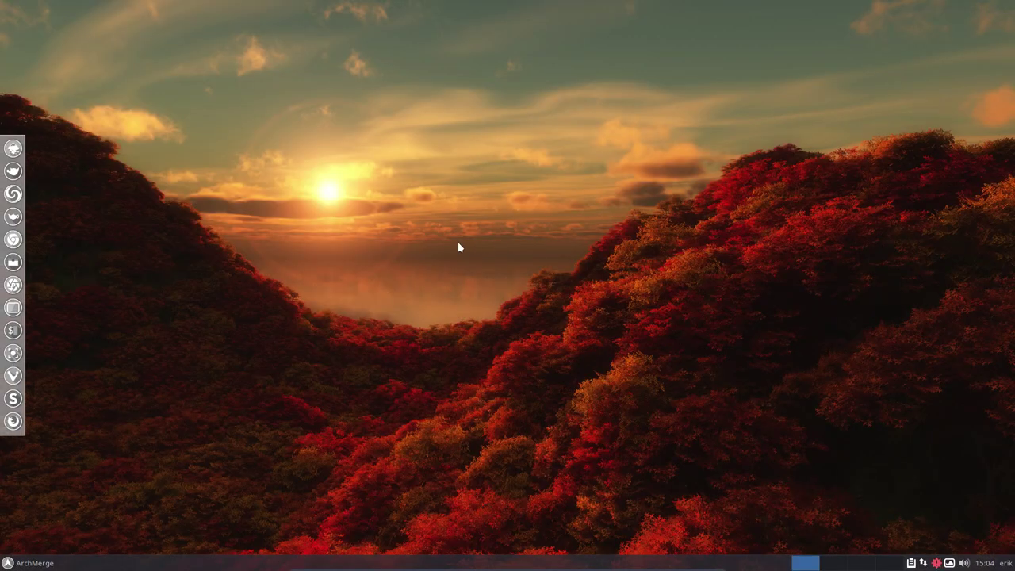
Step: Search the dmenu launcher for 'chr', replacing the earlier 'goo' query, and highlight the chromium entry
{"action": "key", "text": "super+d"}
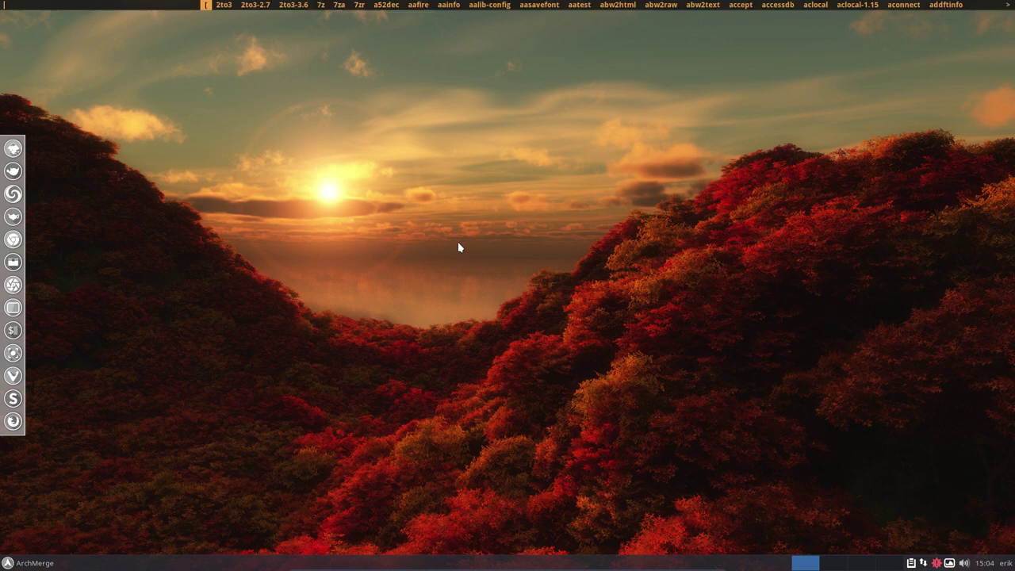
{"action": "type", "text": "goo"}
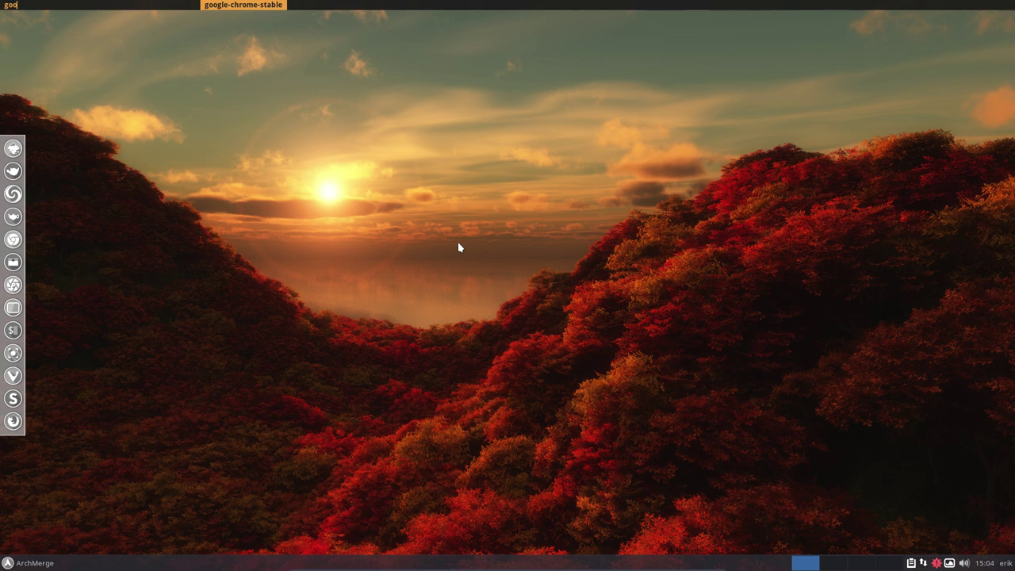
{"action": "key", "text": "BackSpace"}
{"action": "key", "text": "BackSpace"}
{"action": "key", "text": "BackSpace"}
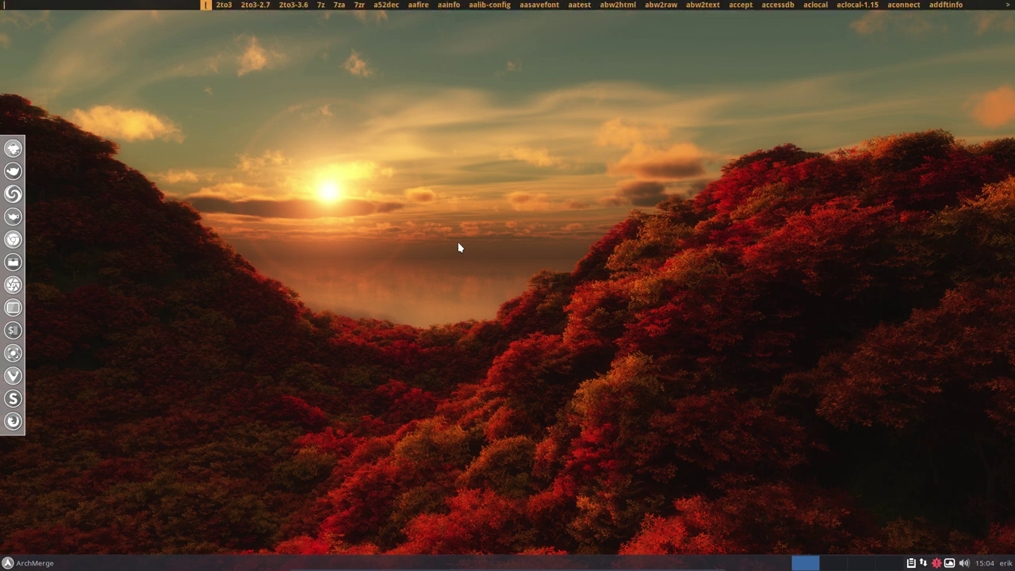
{"action": "type", "text": "chr"}
{"action": "key", "text": "Right"}
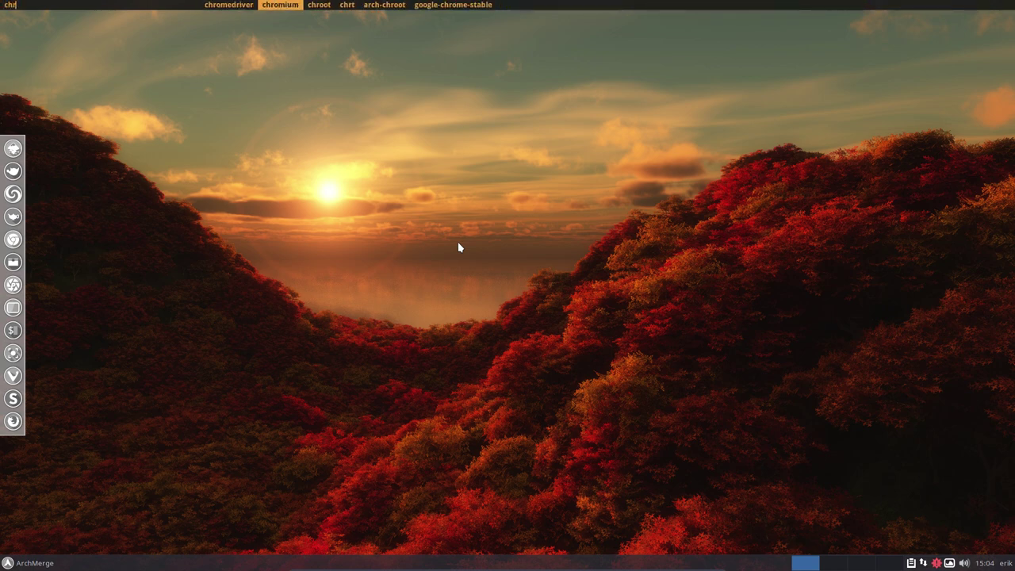